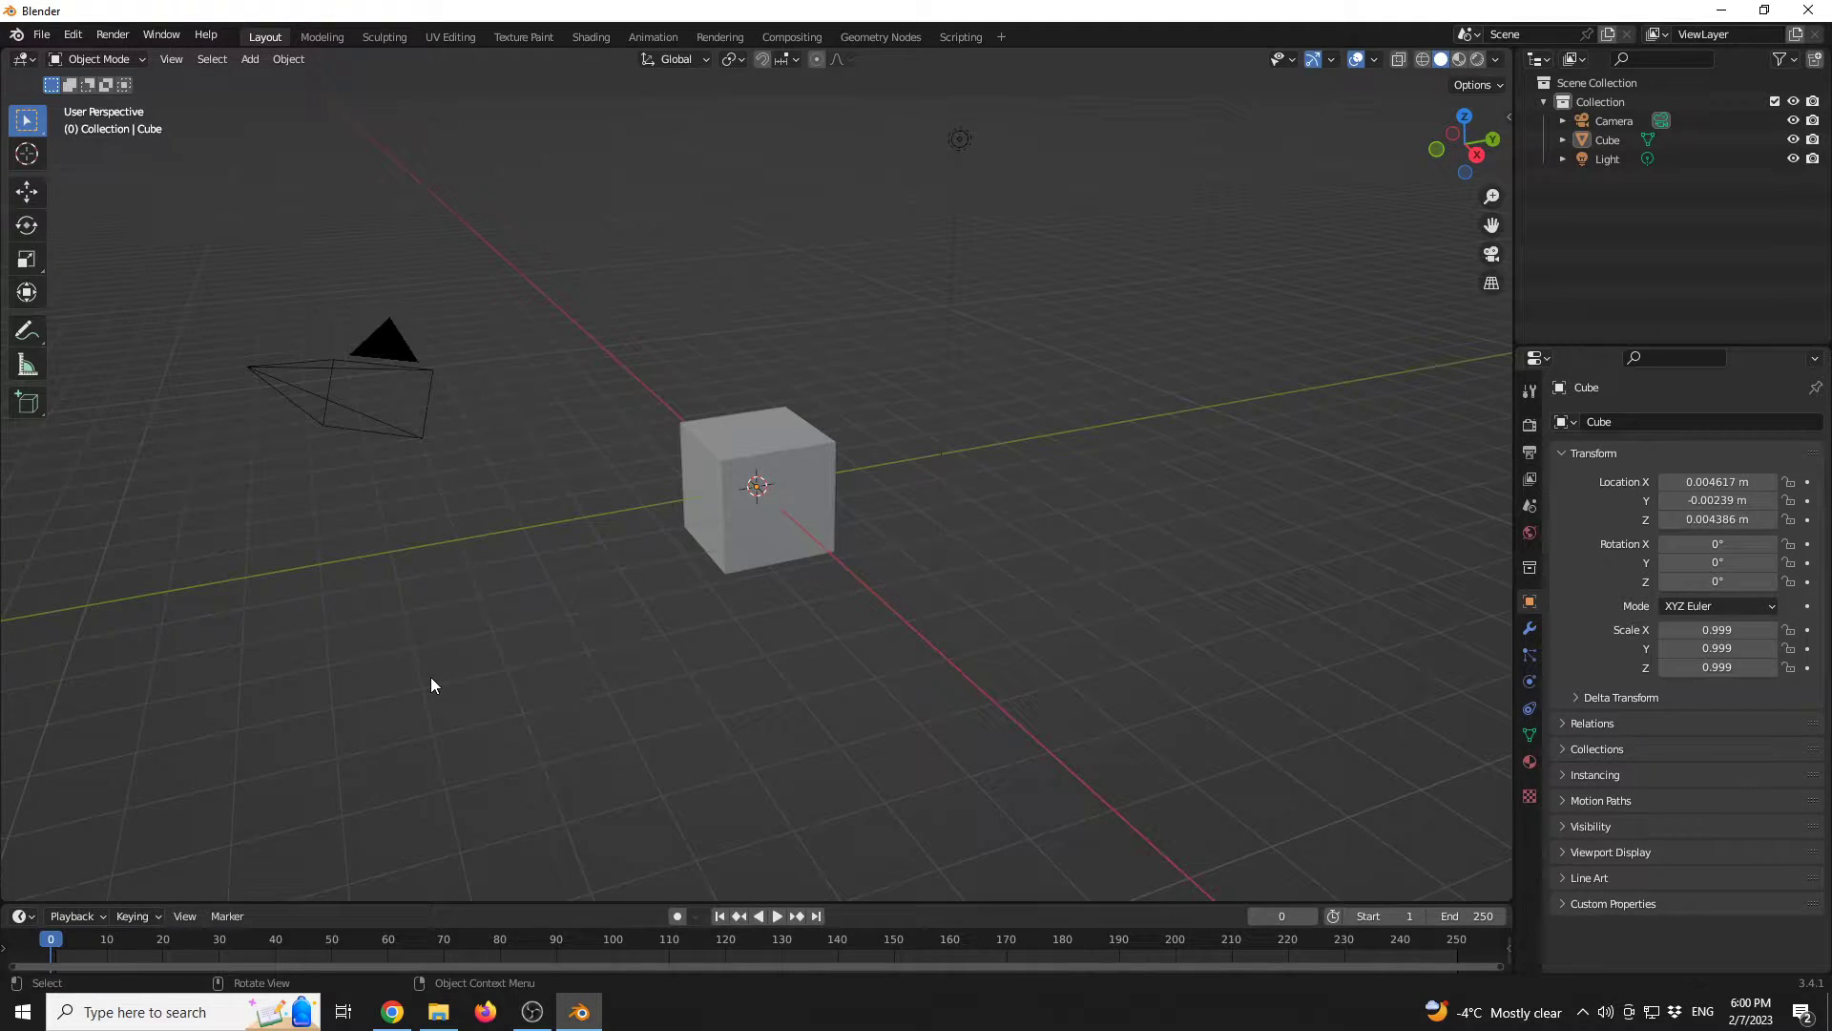
Step: Dismiss the viewport context menu and bring up the Shortcut VUr GitHub page in Chrome
{"action": "right_click", "coordinate": [465, 651]}
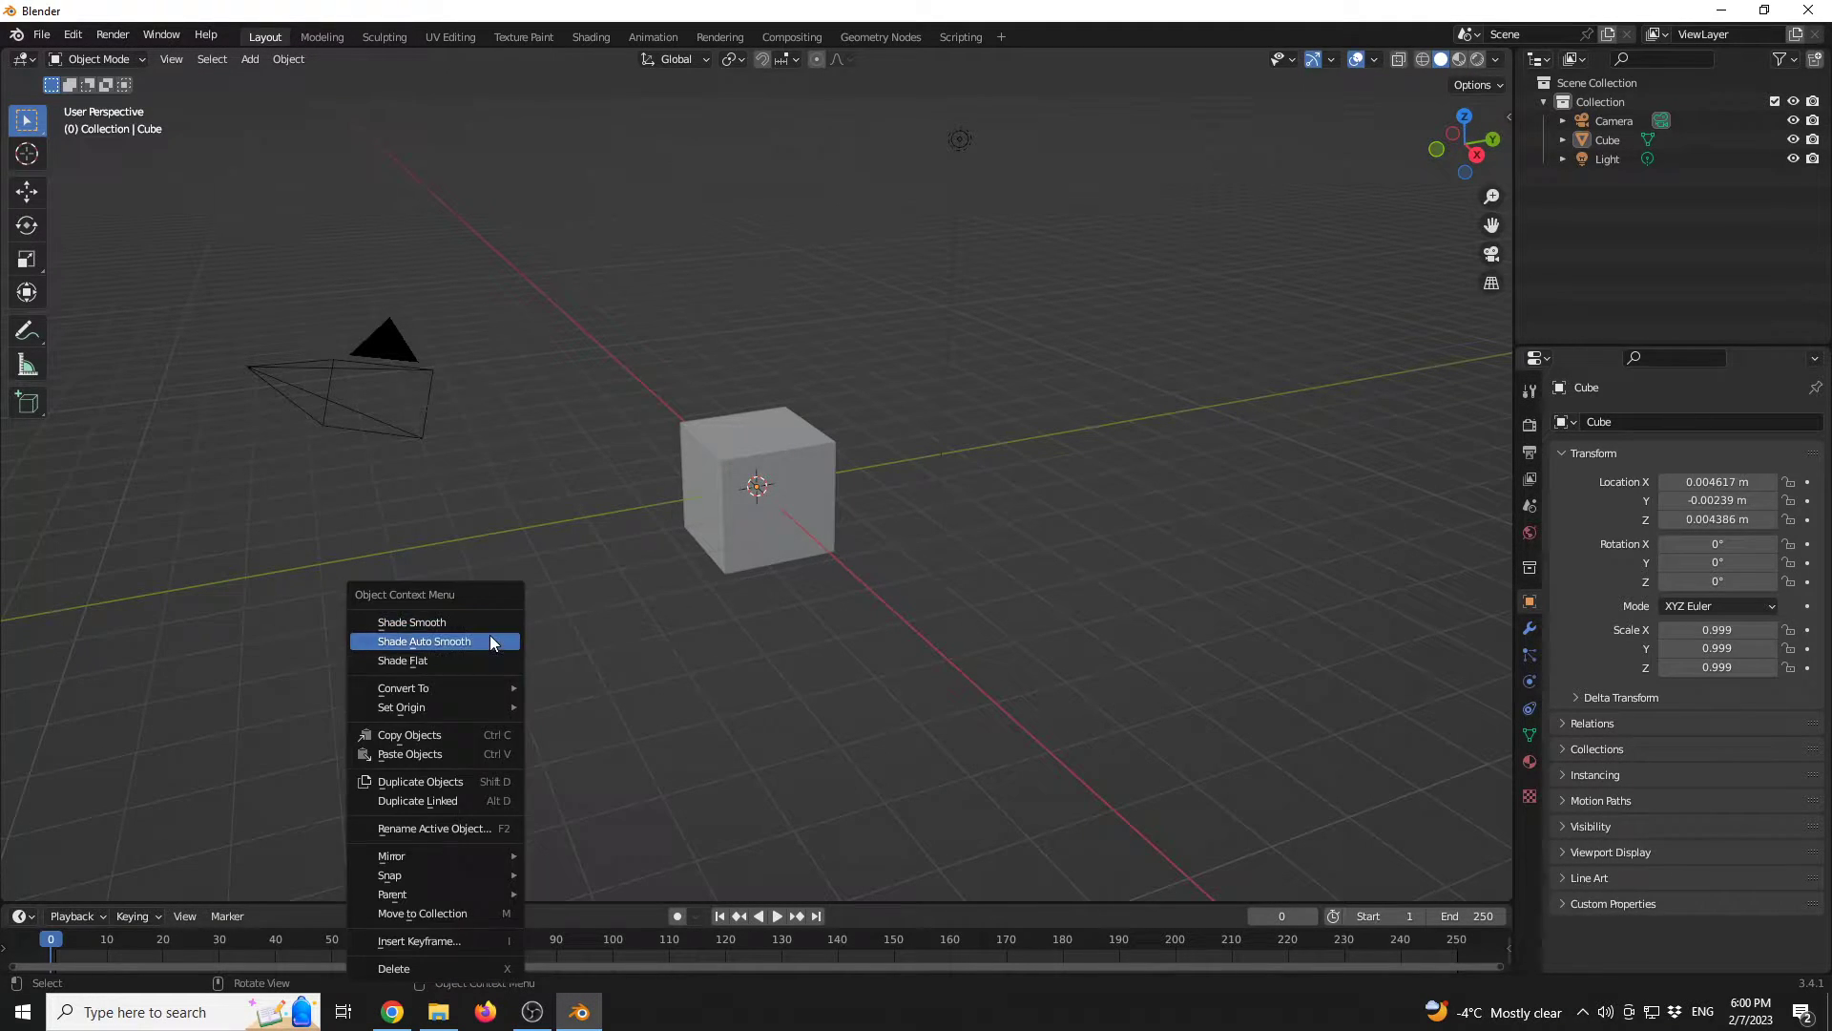
{"action": "left_click", "coordinate": [501, 638]}
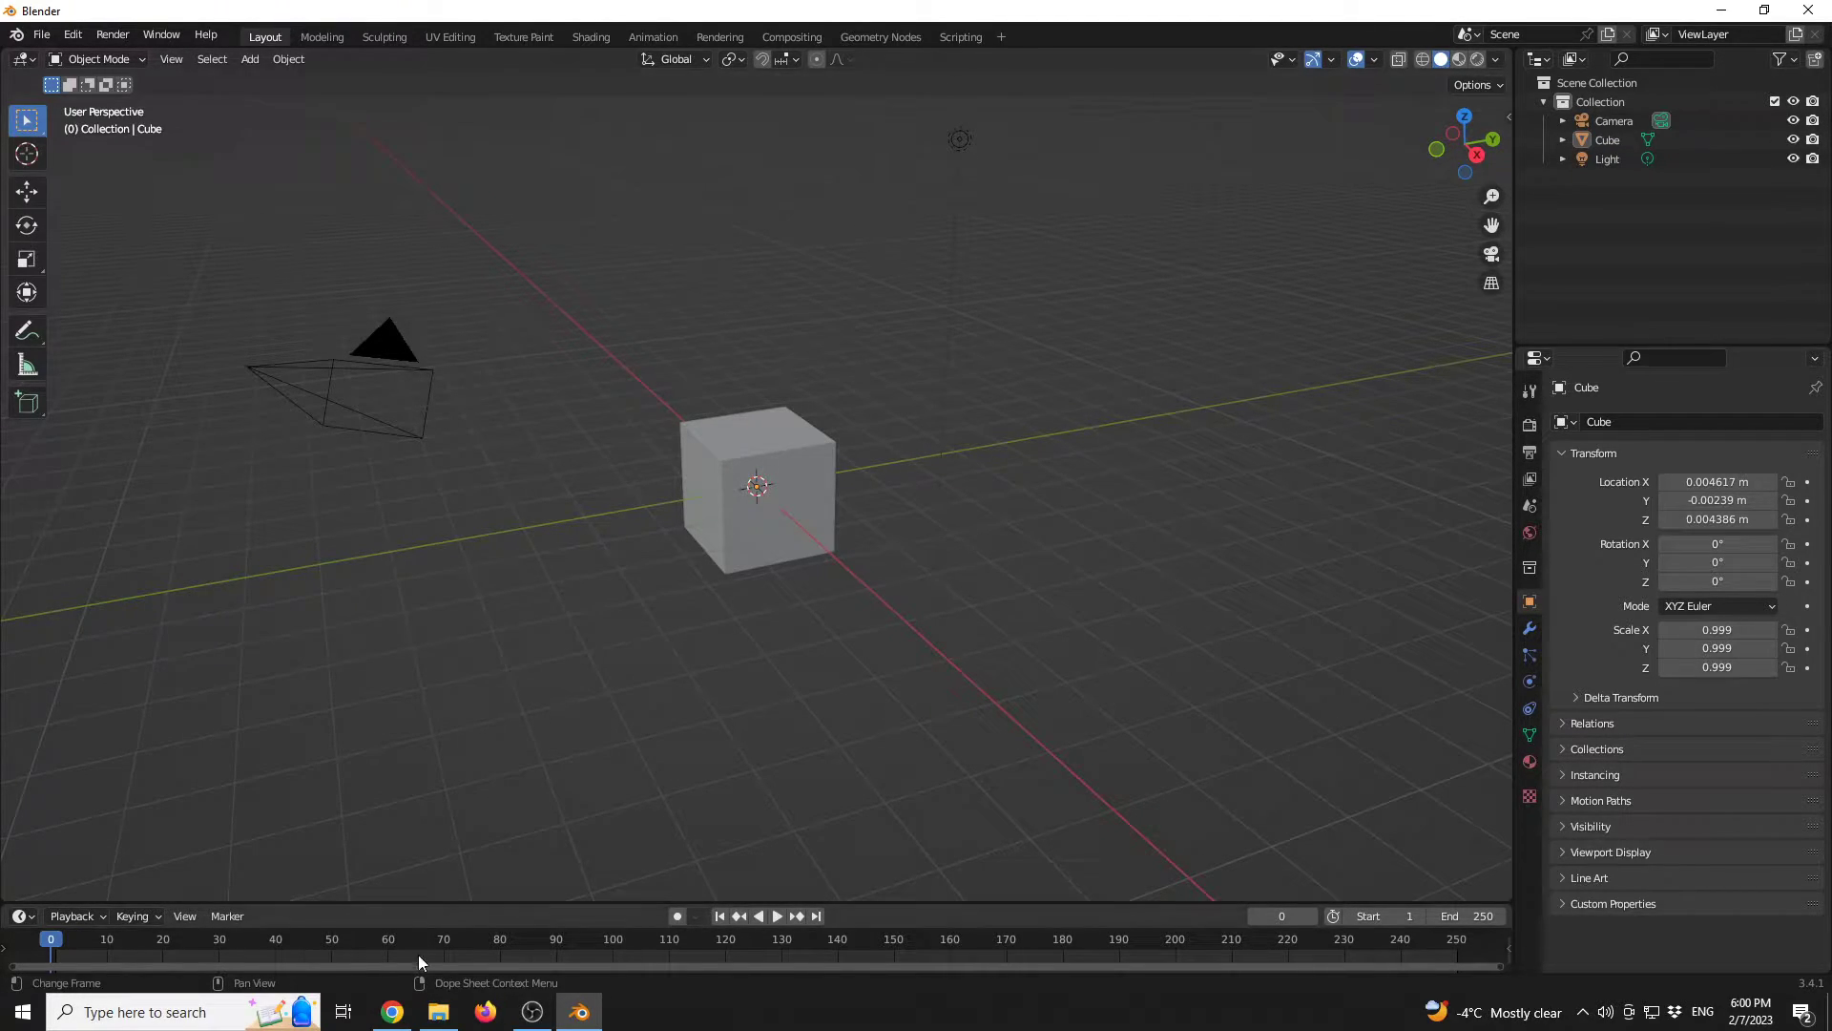
{"action": "left_click", "coordinate": [391, 1013]}
{"action": "left_click", "coordinate": [240, 638]}
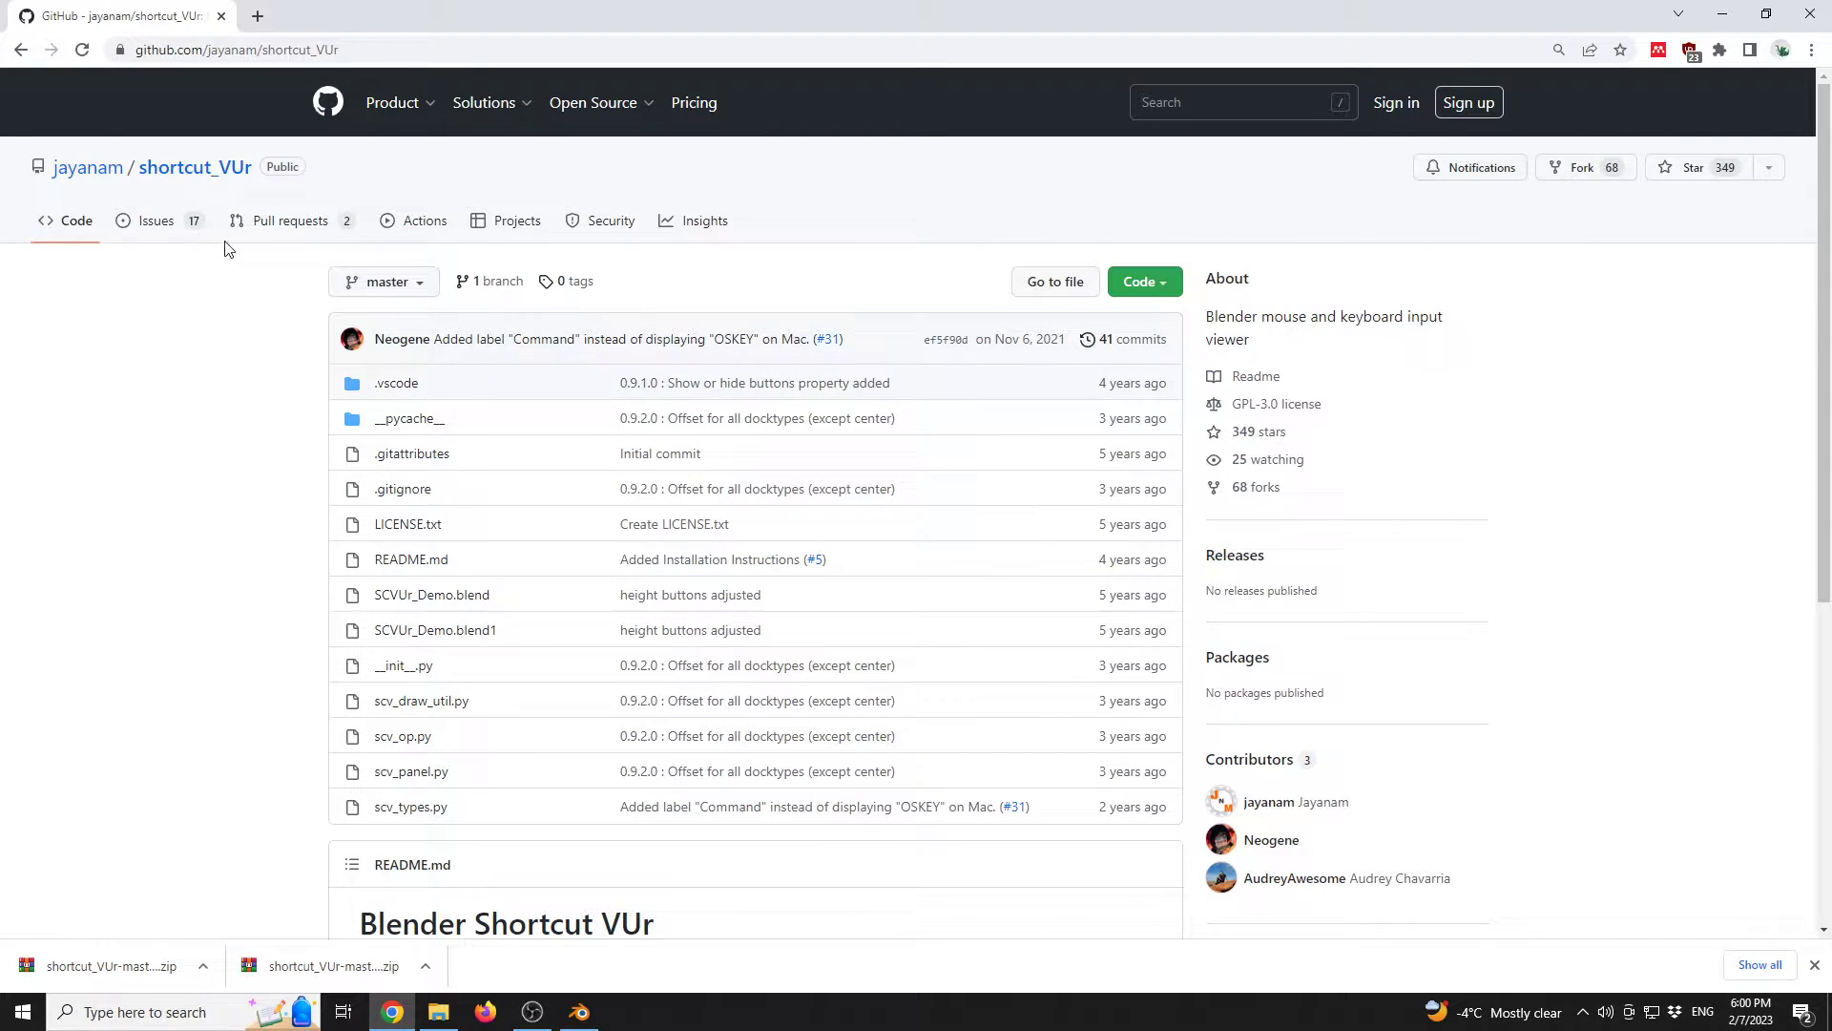
{"action": "mouse_move", "coordinate": [87, 168]}
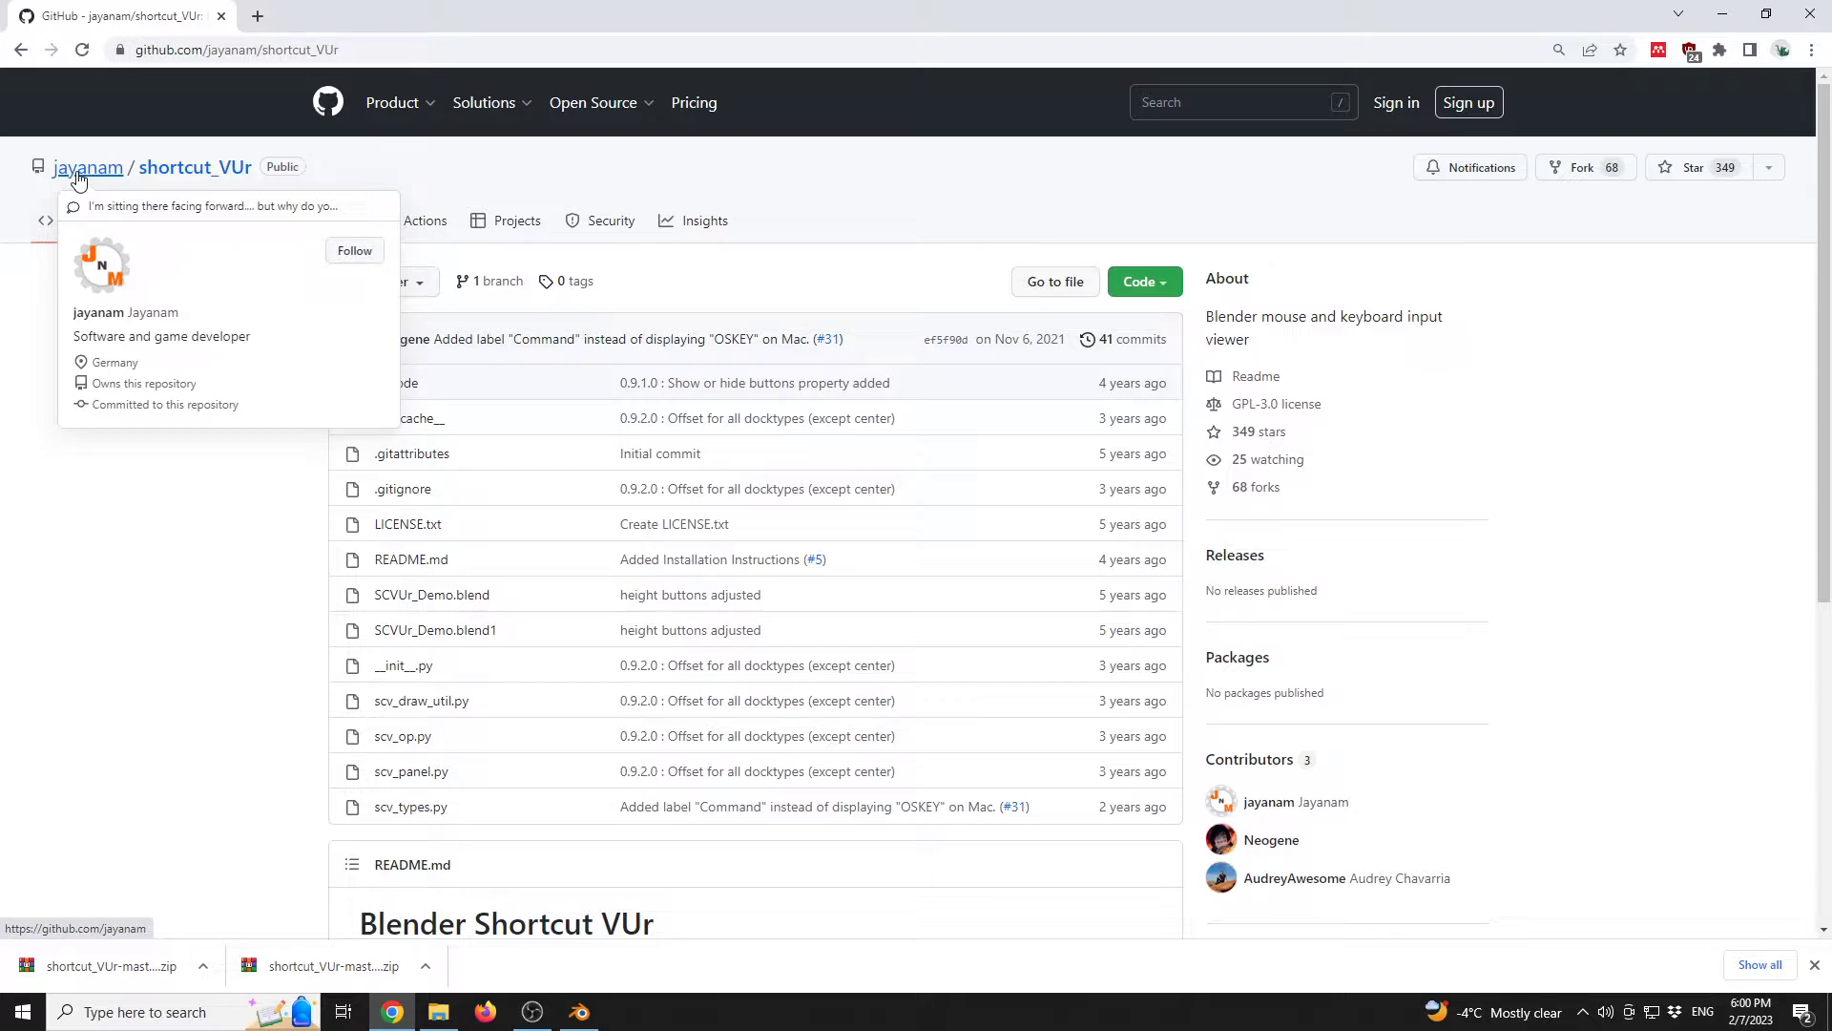
Step: Download shortcut_VUr as a ZIP from GitHub's green Code menu
{"action": "left_click", "coordinate": [1152, 287]}
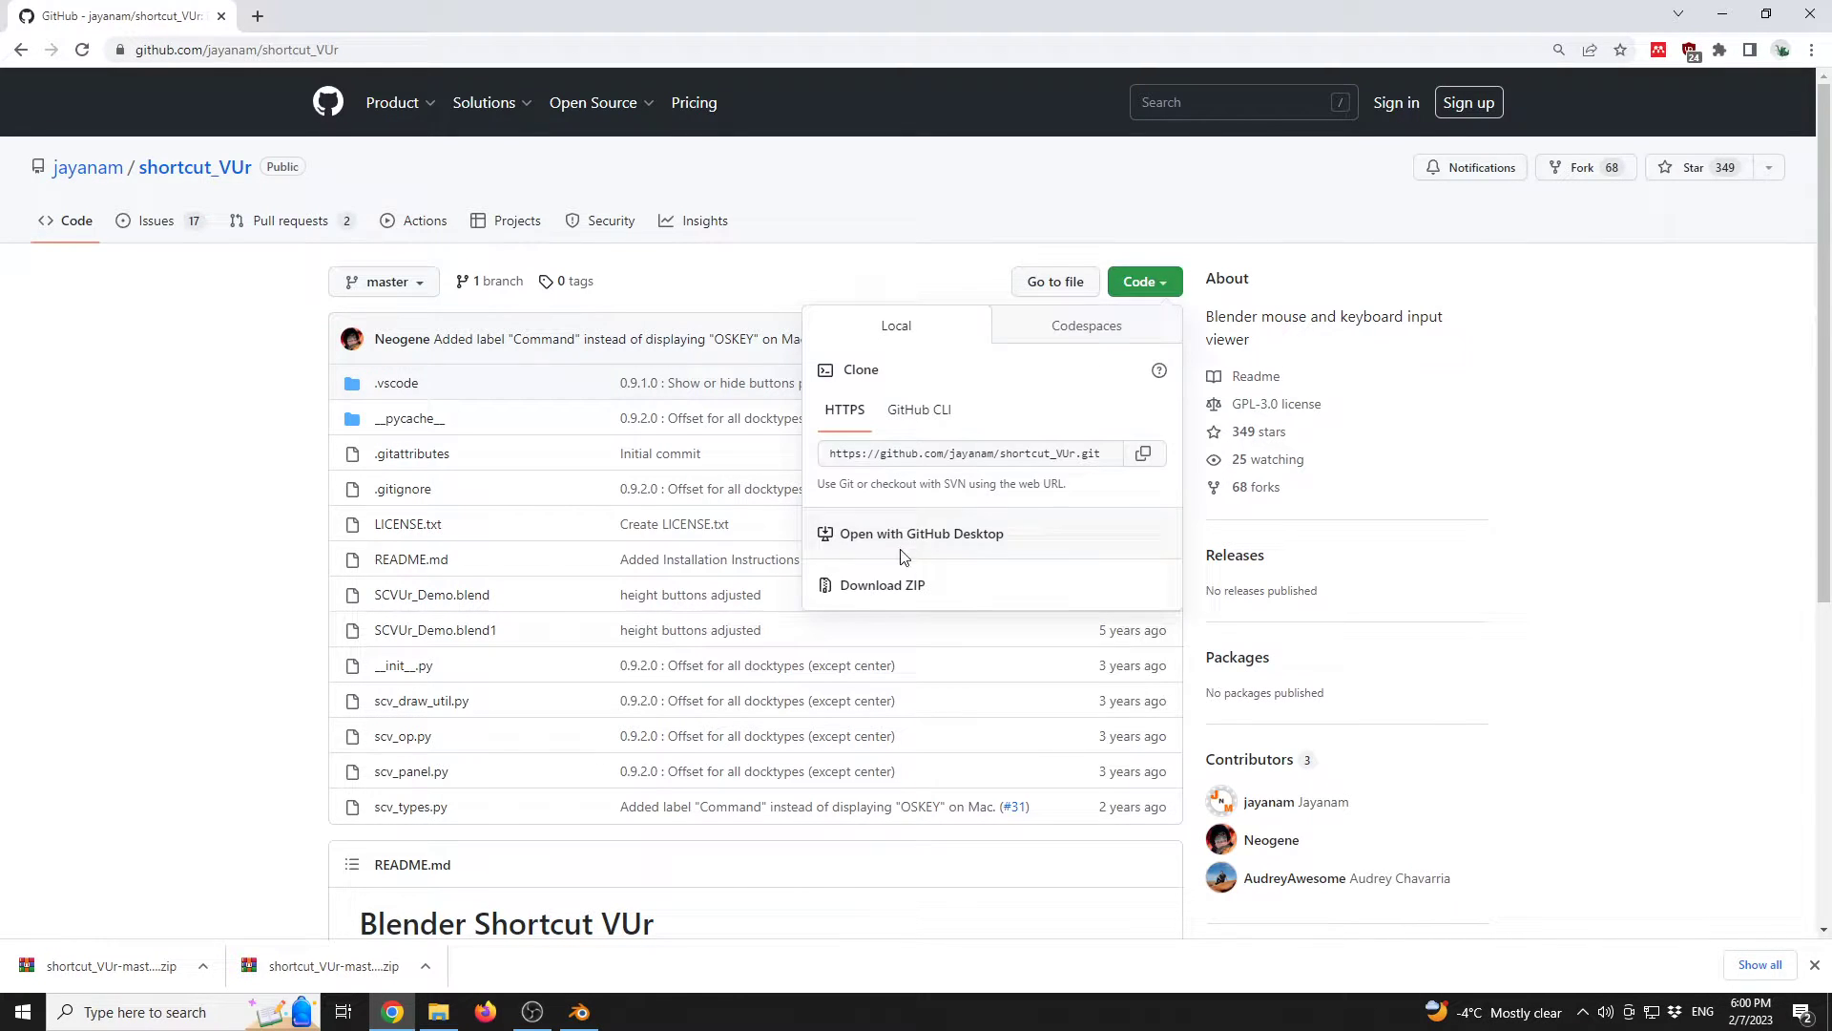
{"action": "left_click", "coordinate": [902, 586]}
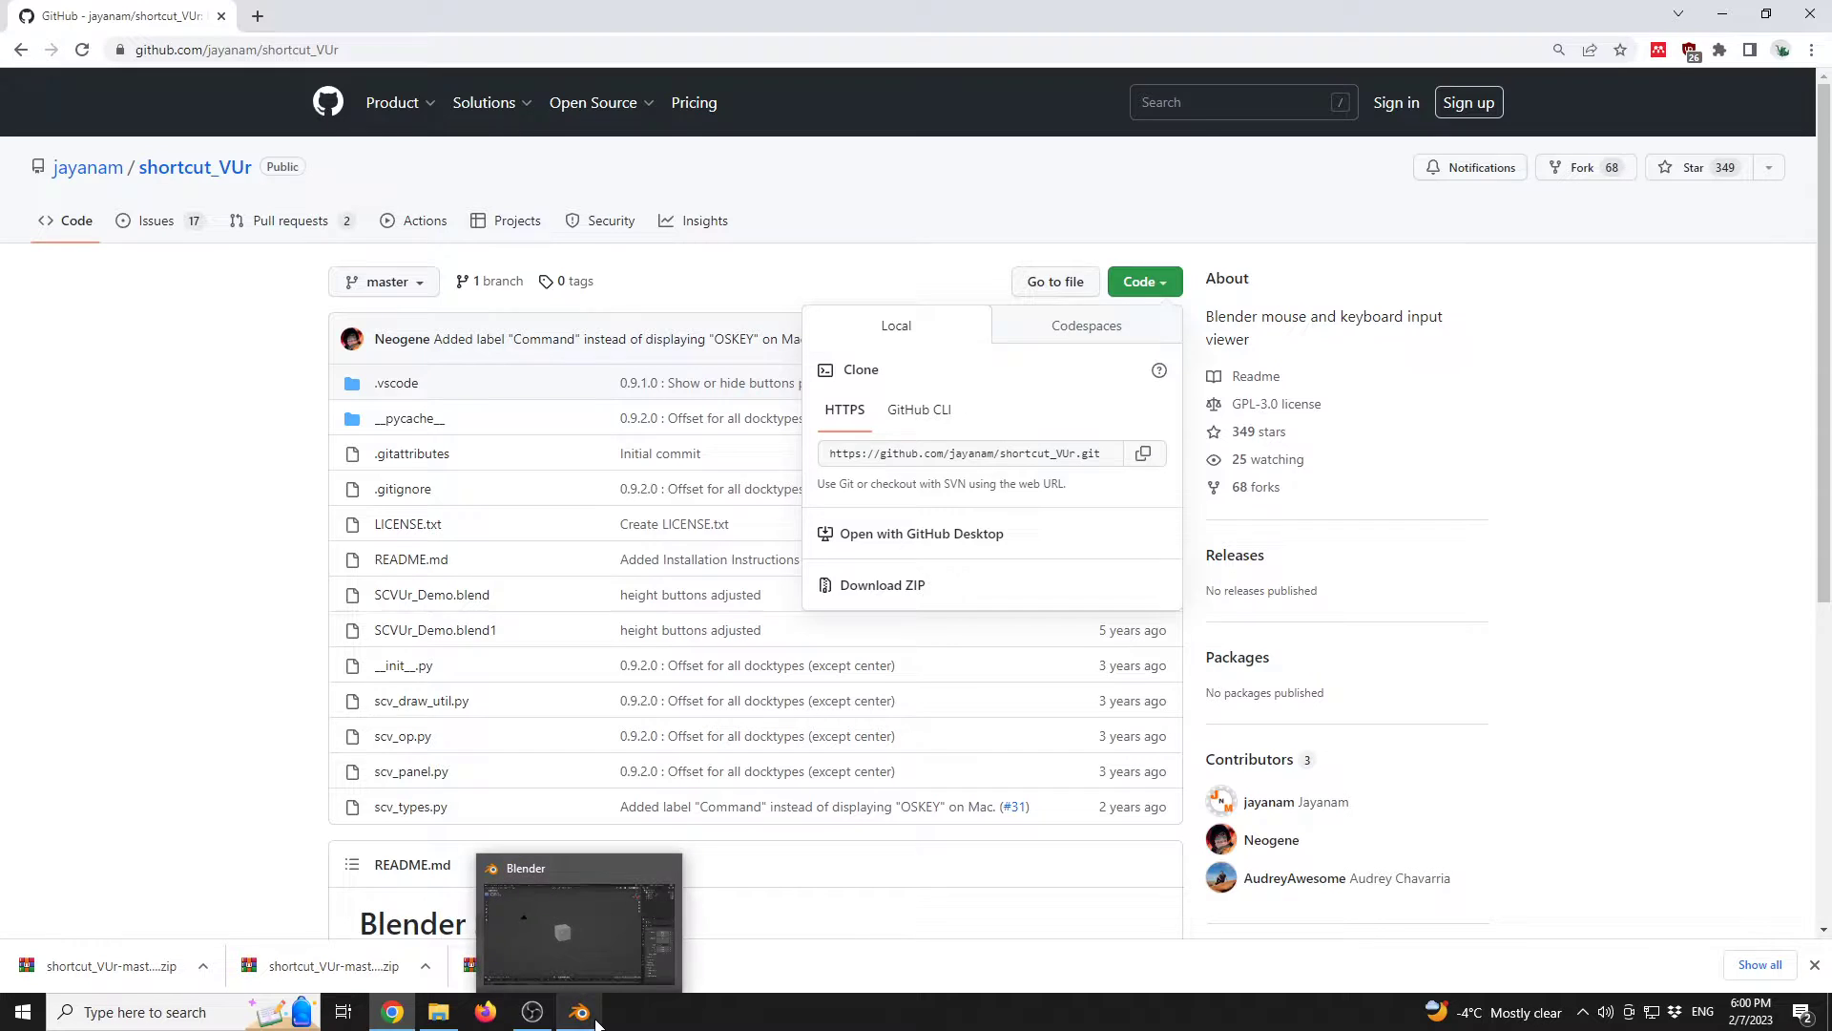
Step: Return to Blender and open Edit > Preferences on the Add-ons page
{"action": "left_click", "coordinate": [578, 1012]}
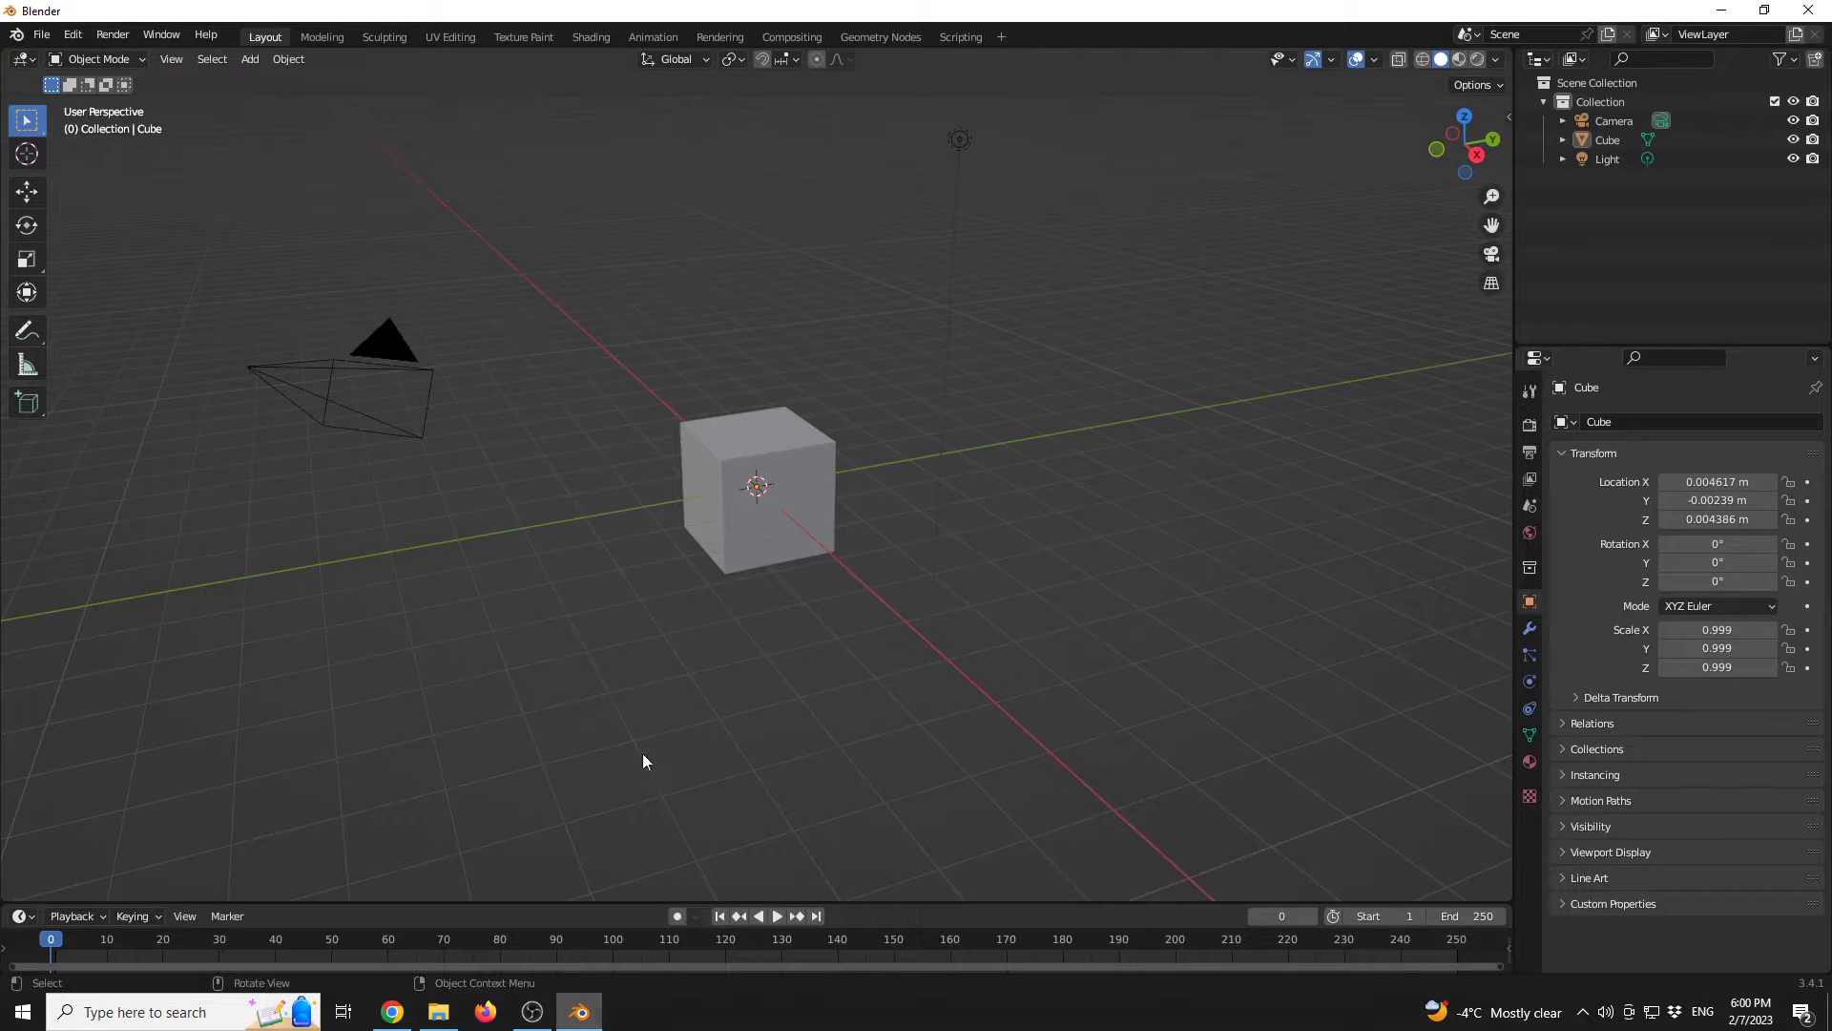
{"action": "left_click", "coordinate": [79, 41]}
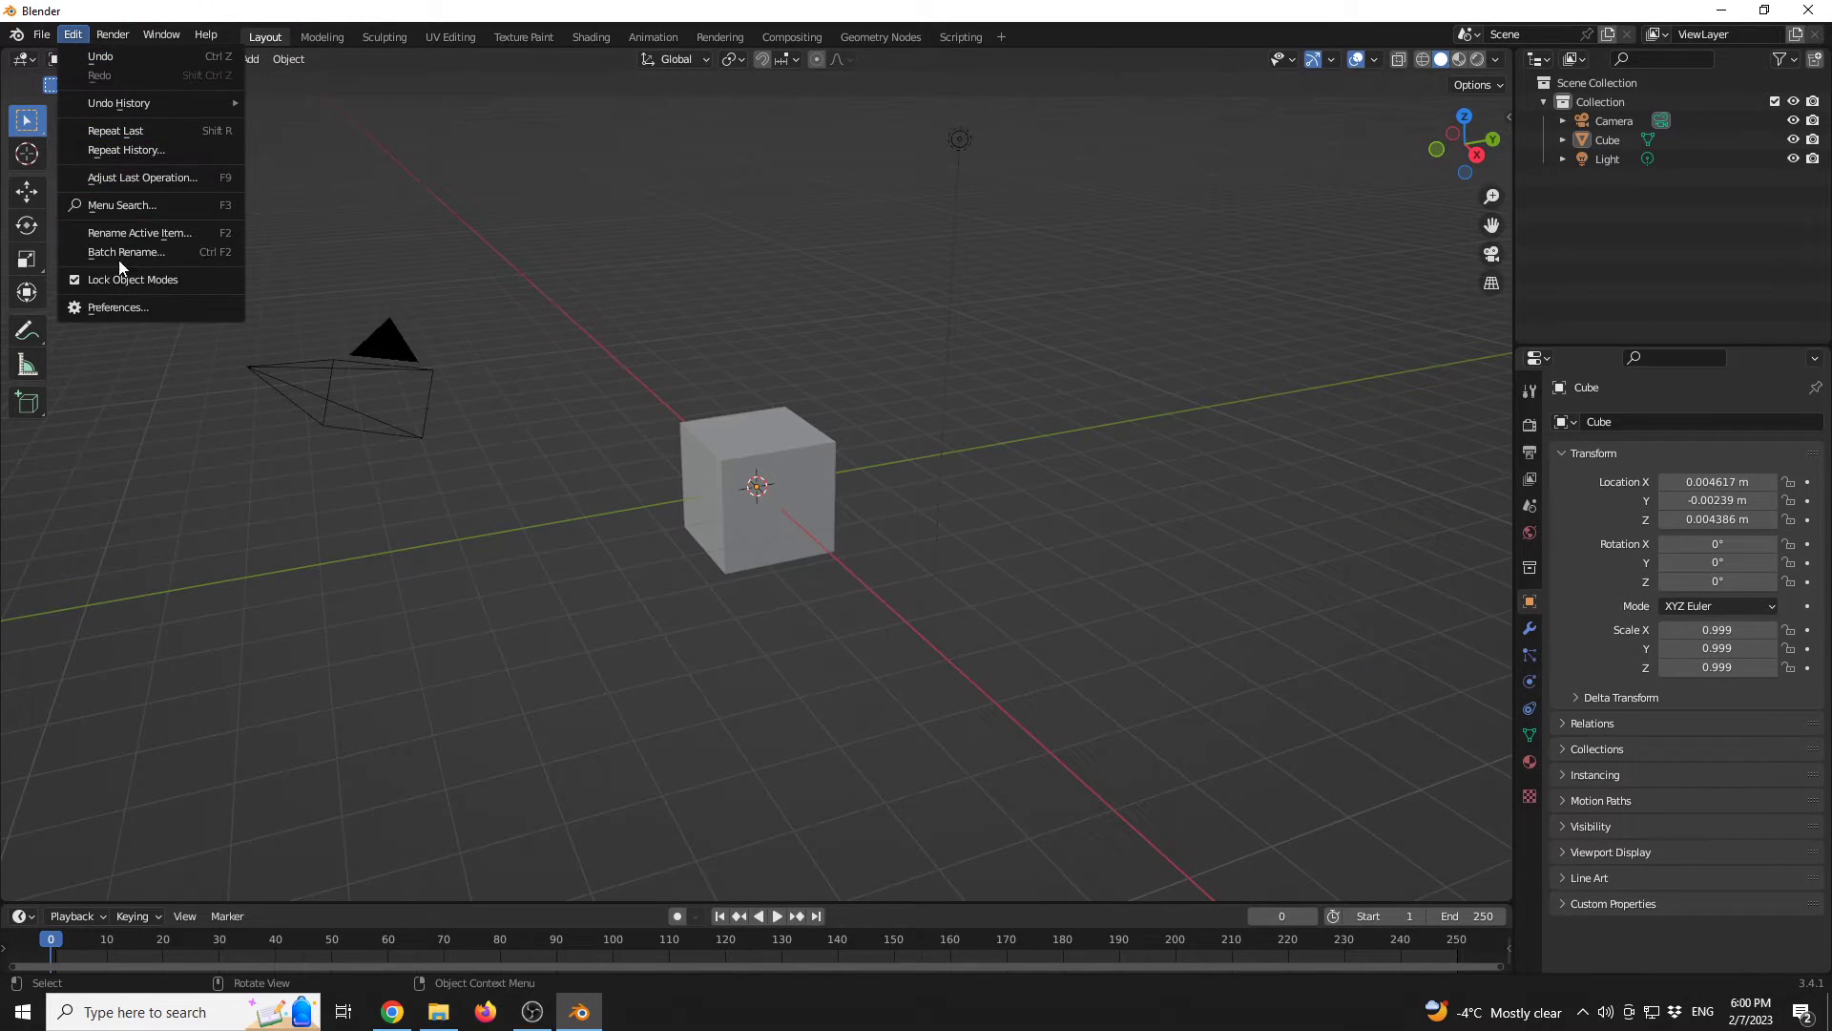
{"action": "left_click", "coordinate": [137, 308]}
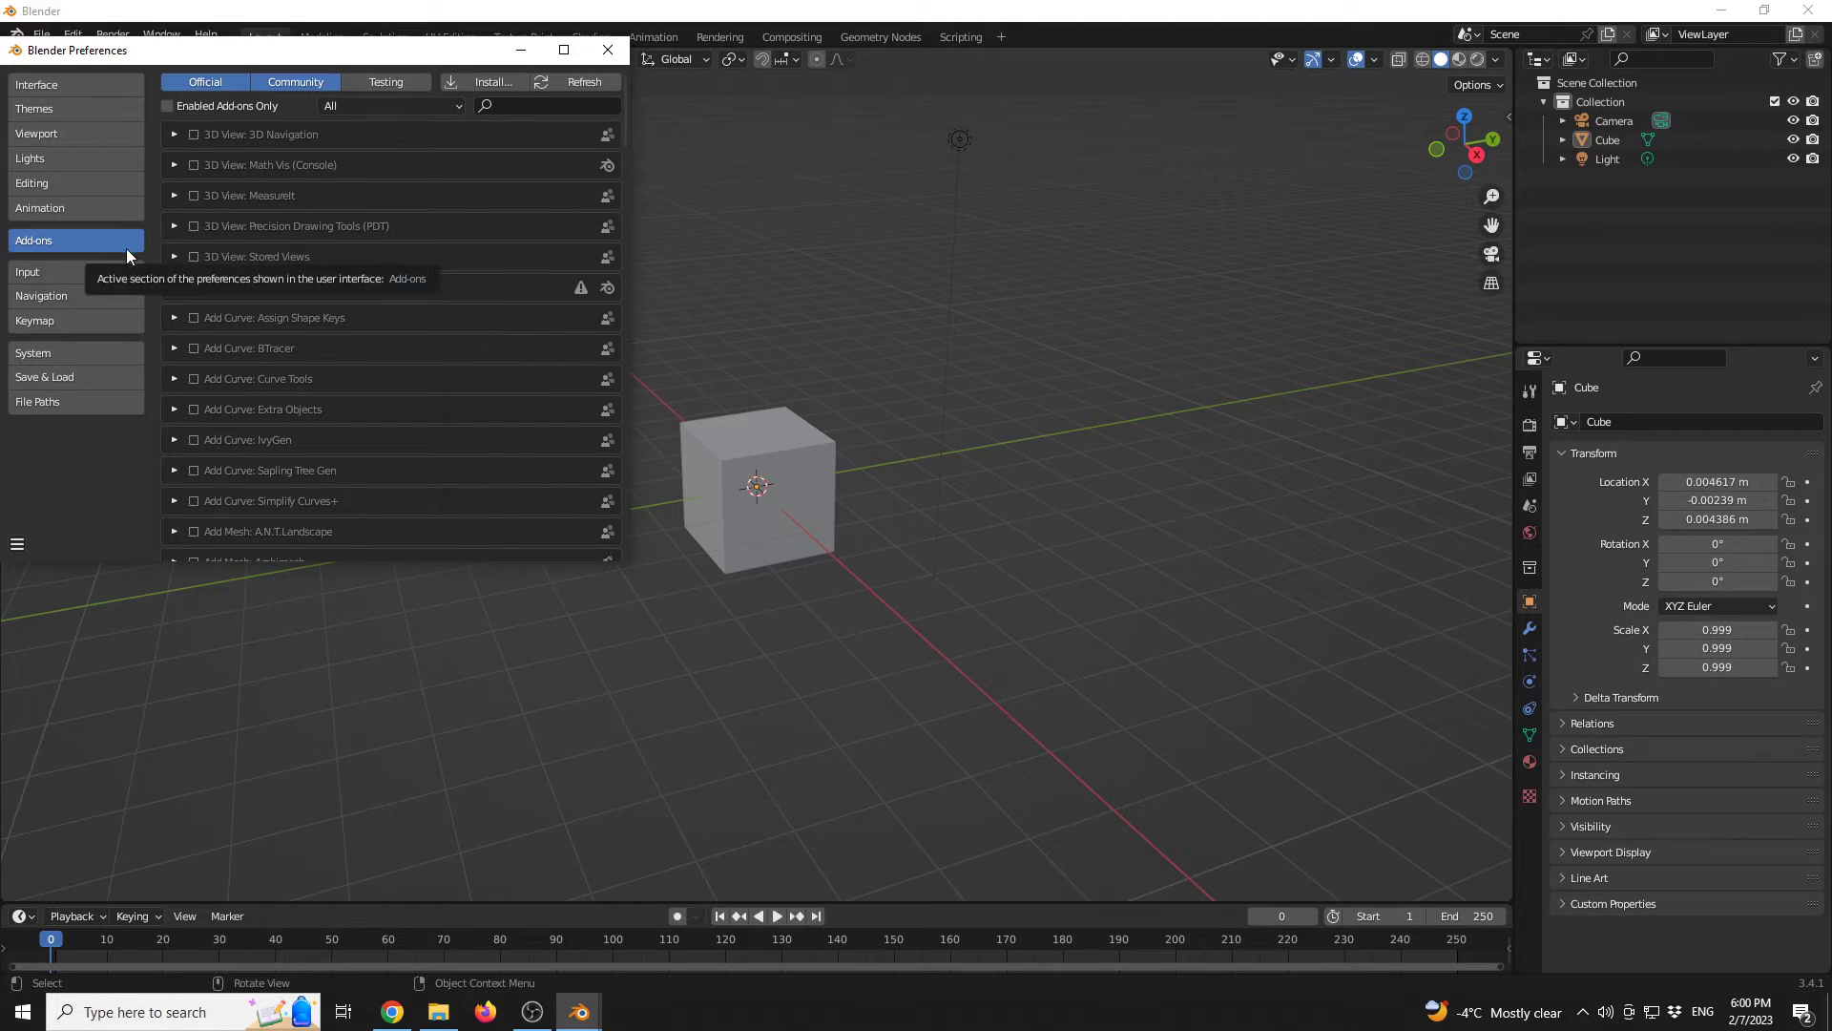
Step: Install shortcut_VUr-master (2).zip from the Downloads folder as a Blender add-on
{"action": "left_click", "coordinate": [483, 81]}
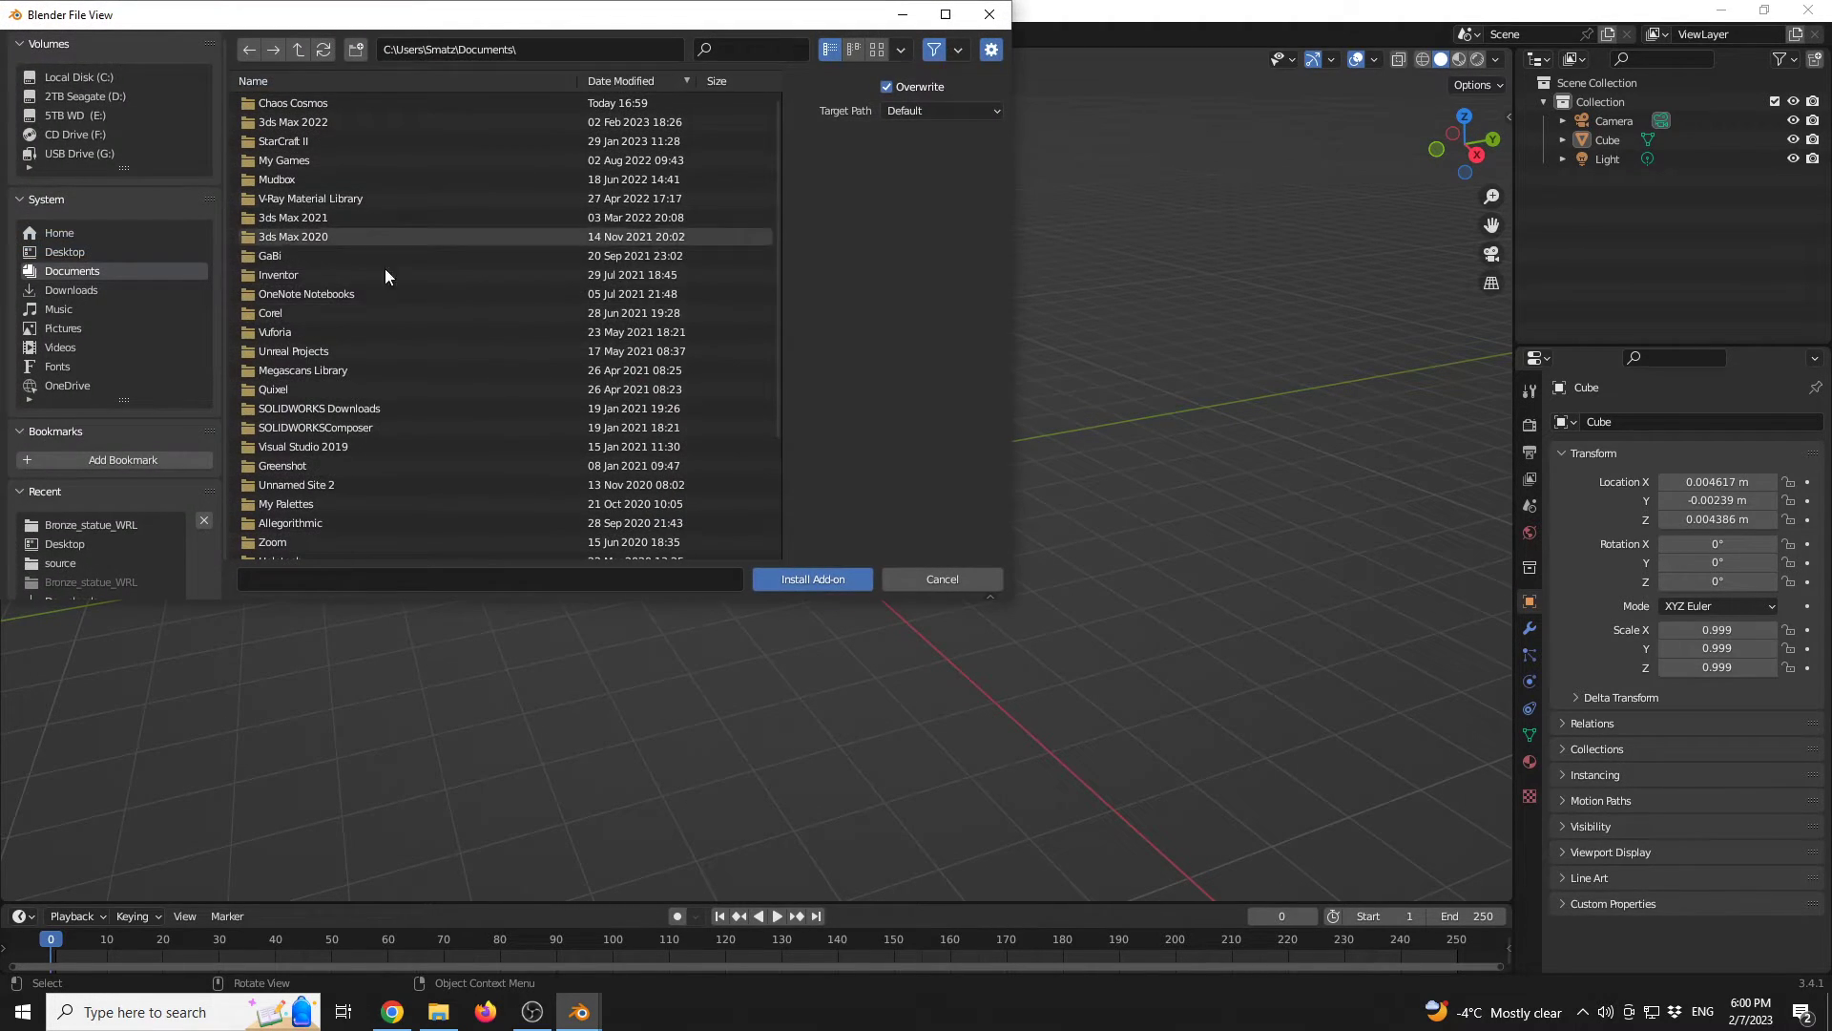
{"action": "left_click", "coordinate": [82, 286]}
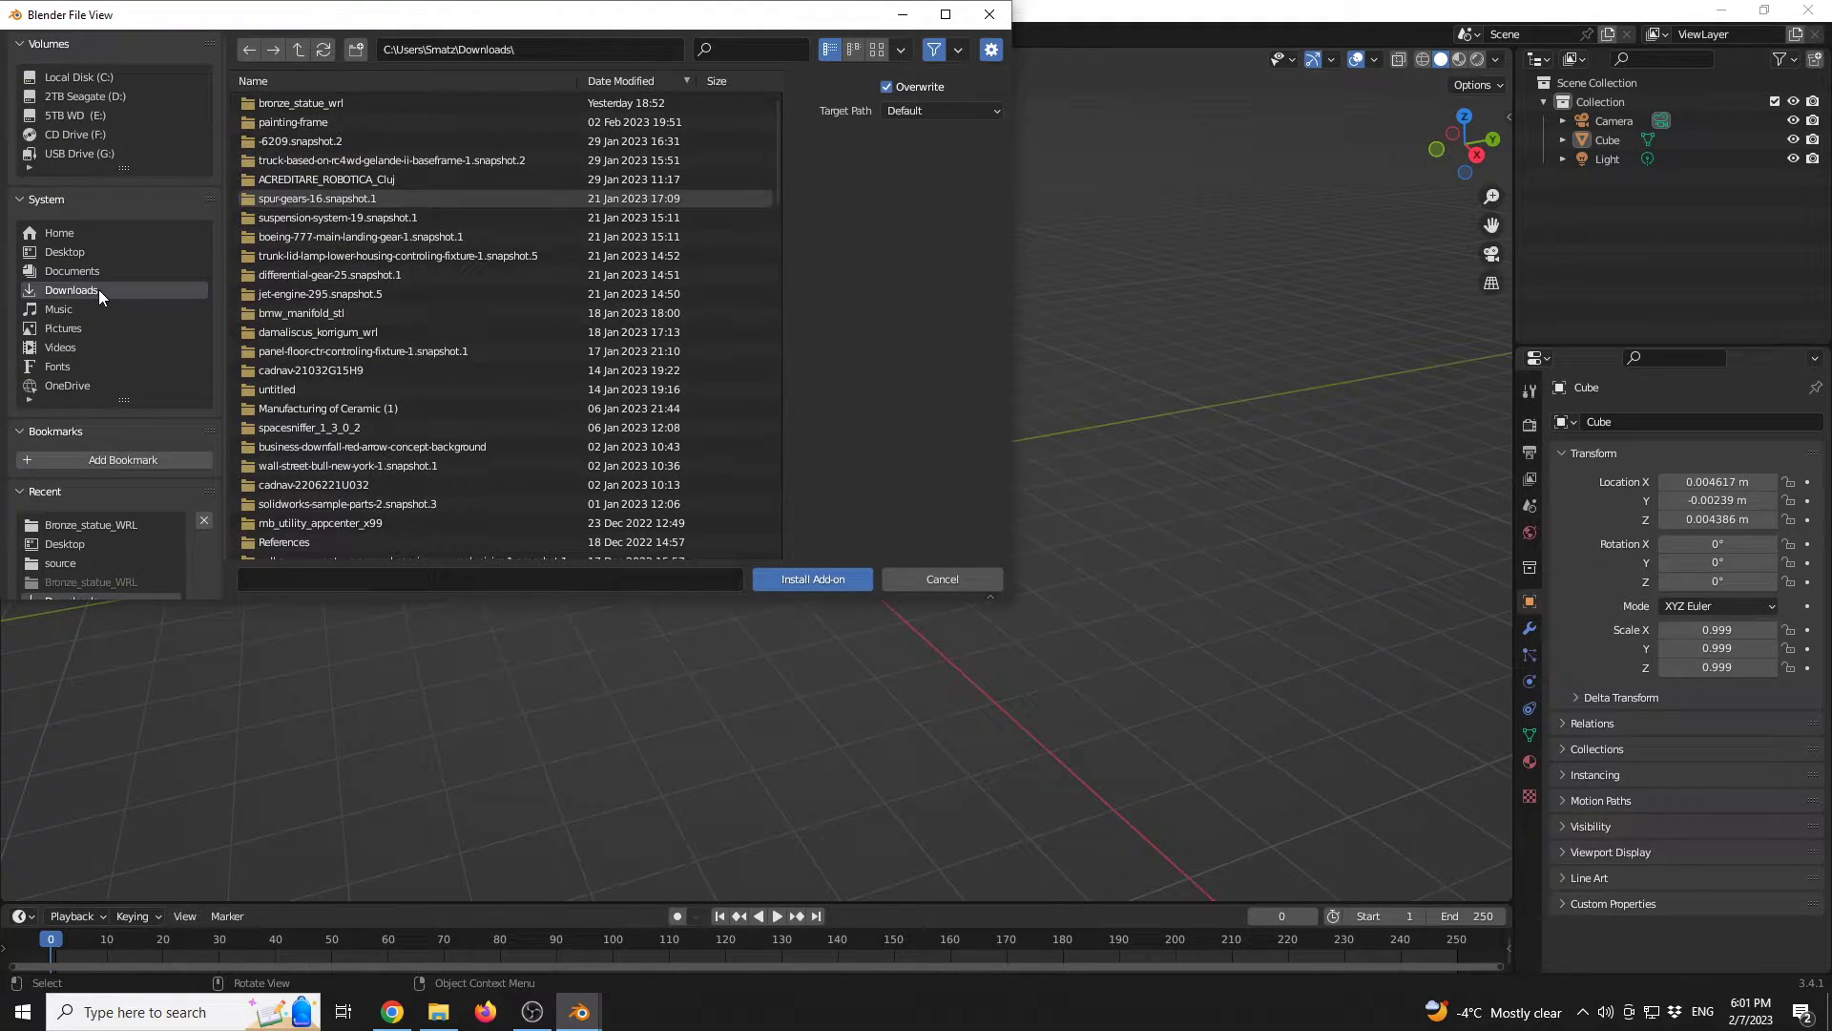
{"action": "scroll", "coordinate": [408, 378], "scroll_direction": "down", "scroll_amount": 3}
{"action": "scroll", "coordinate": [408, 379], "scroll_direction": "down", "scroll_amount": 3}
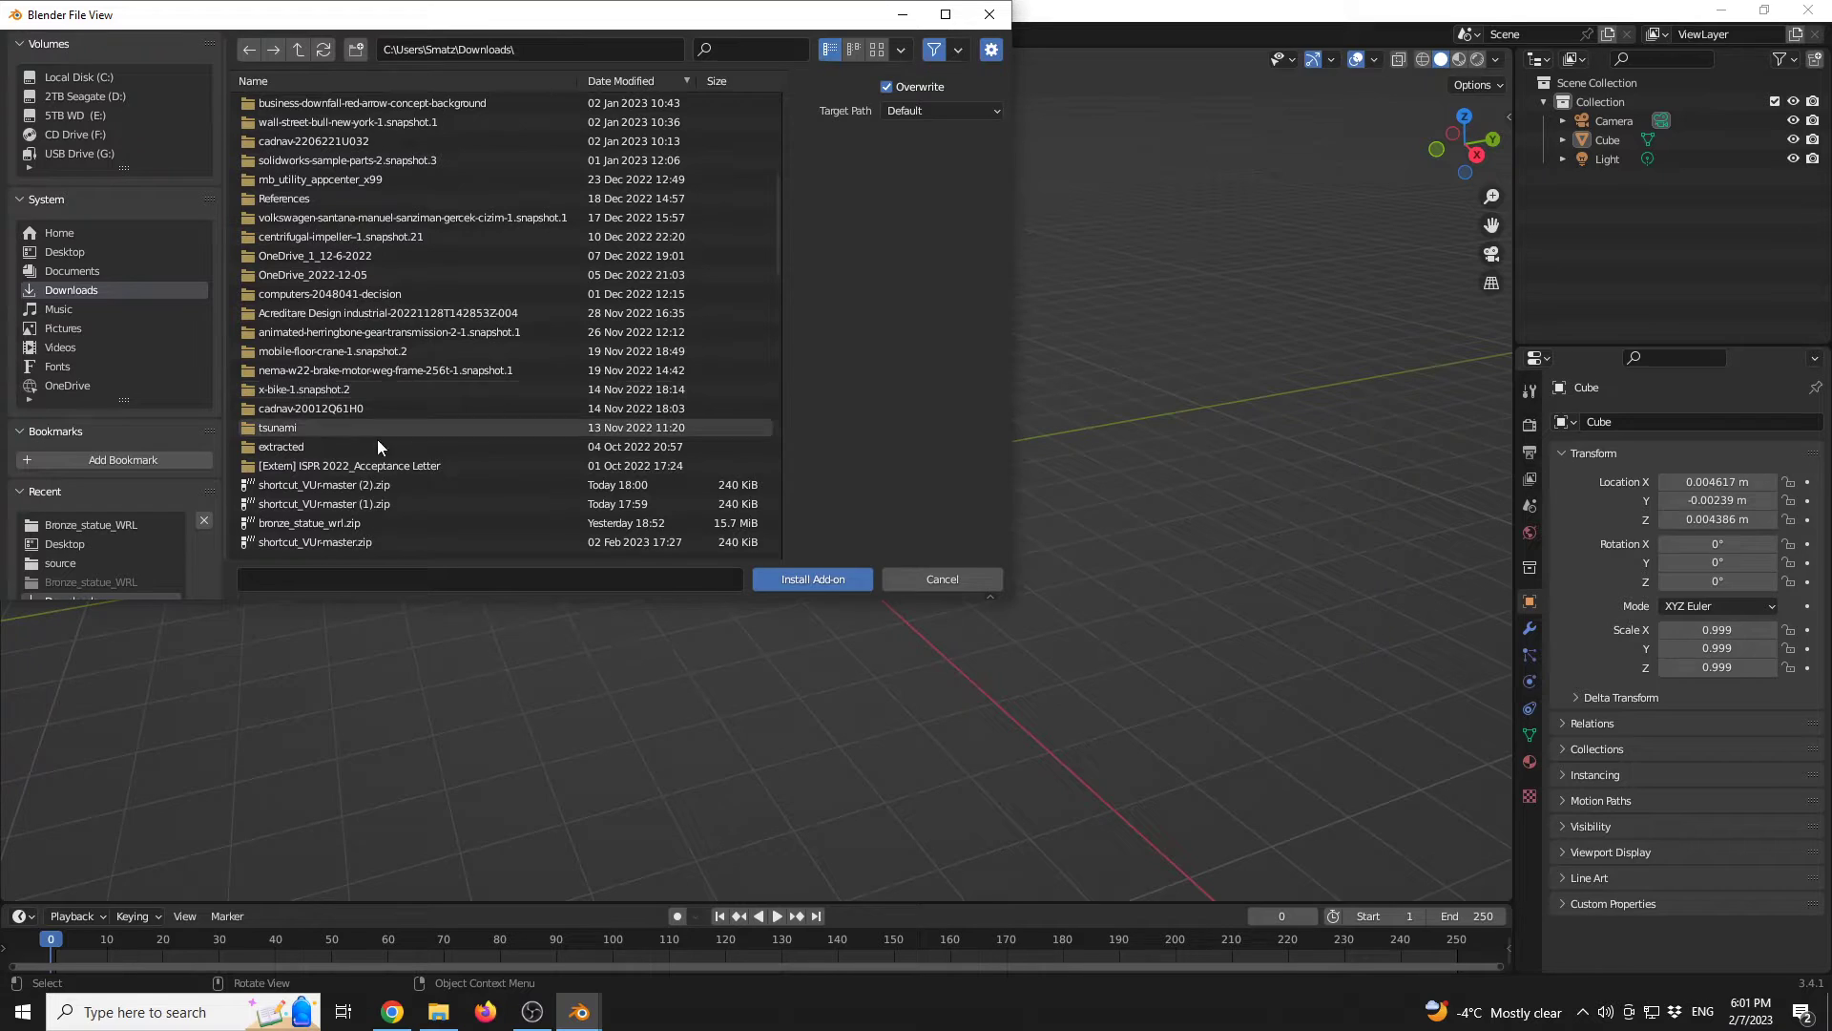
{"action": "left_click", "coordinate": [309, 488]}
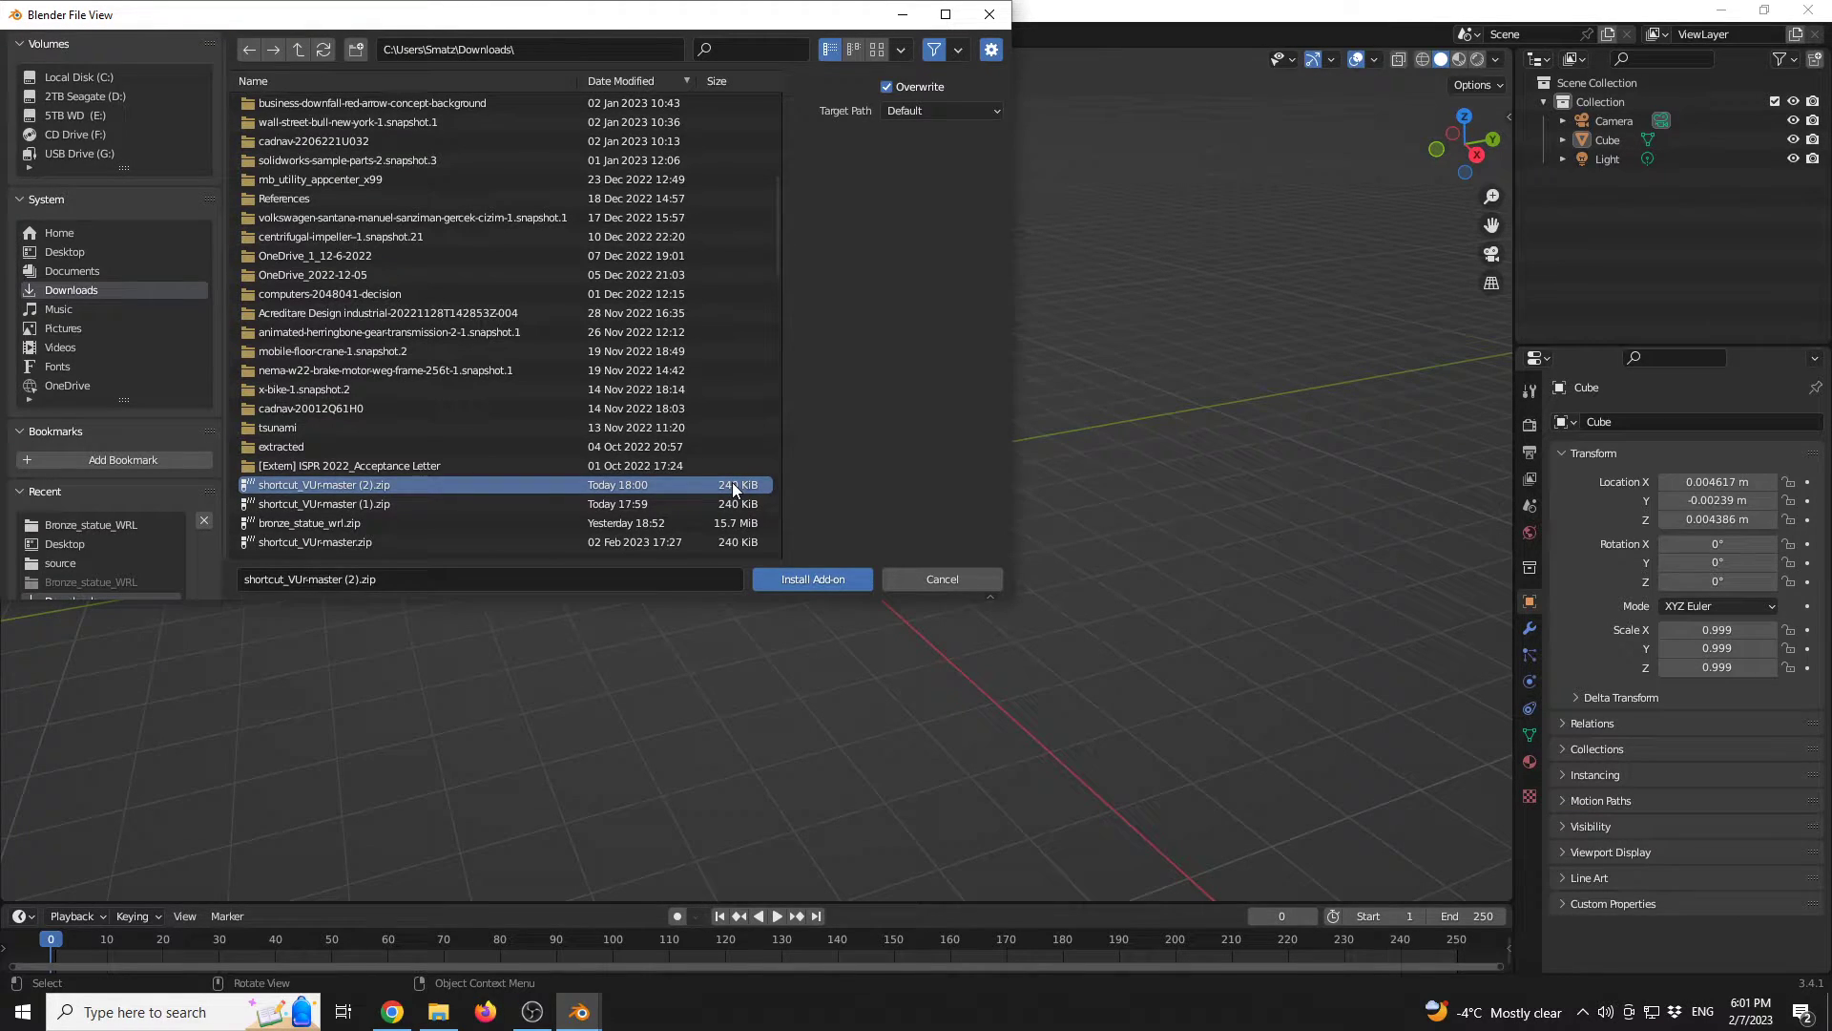
{"action": "left_click", "coordinate": [813, 580]}
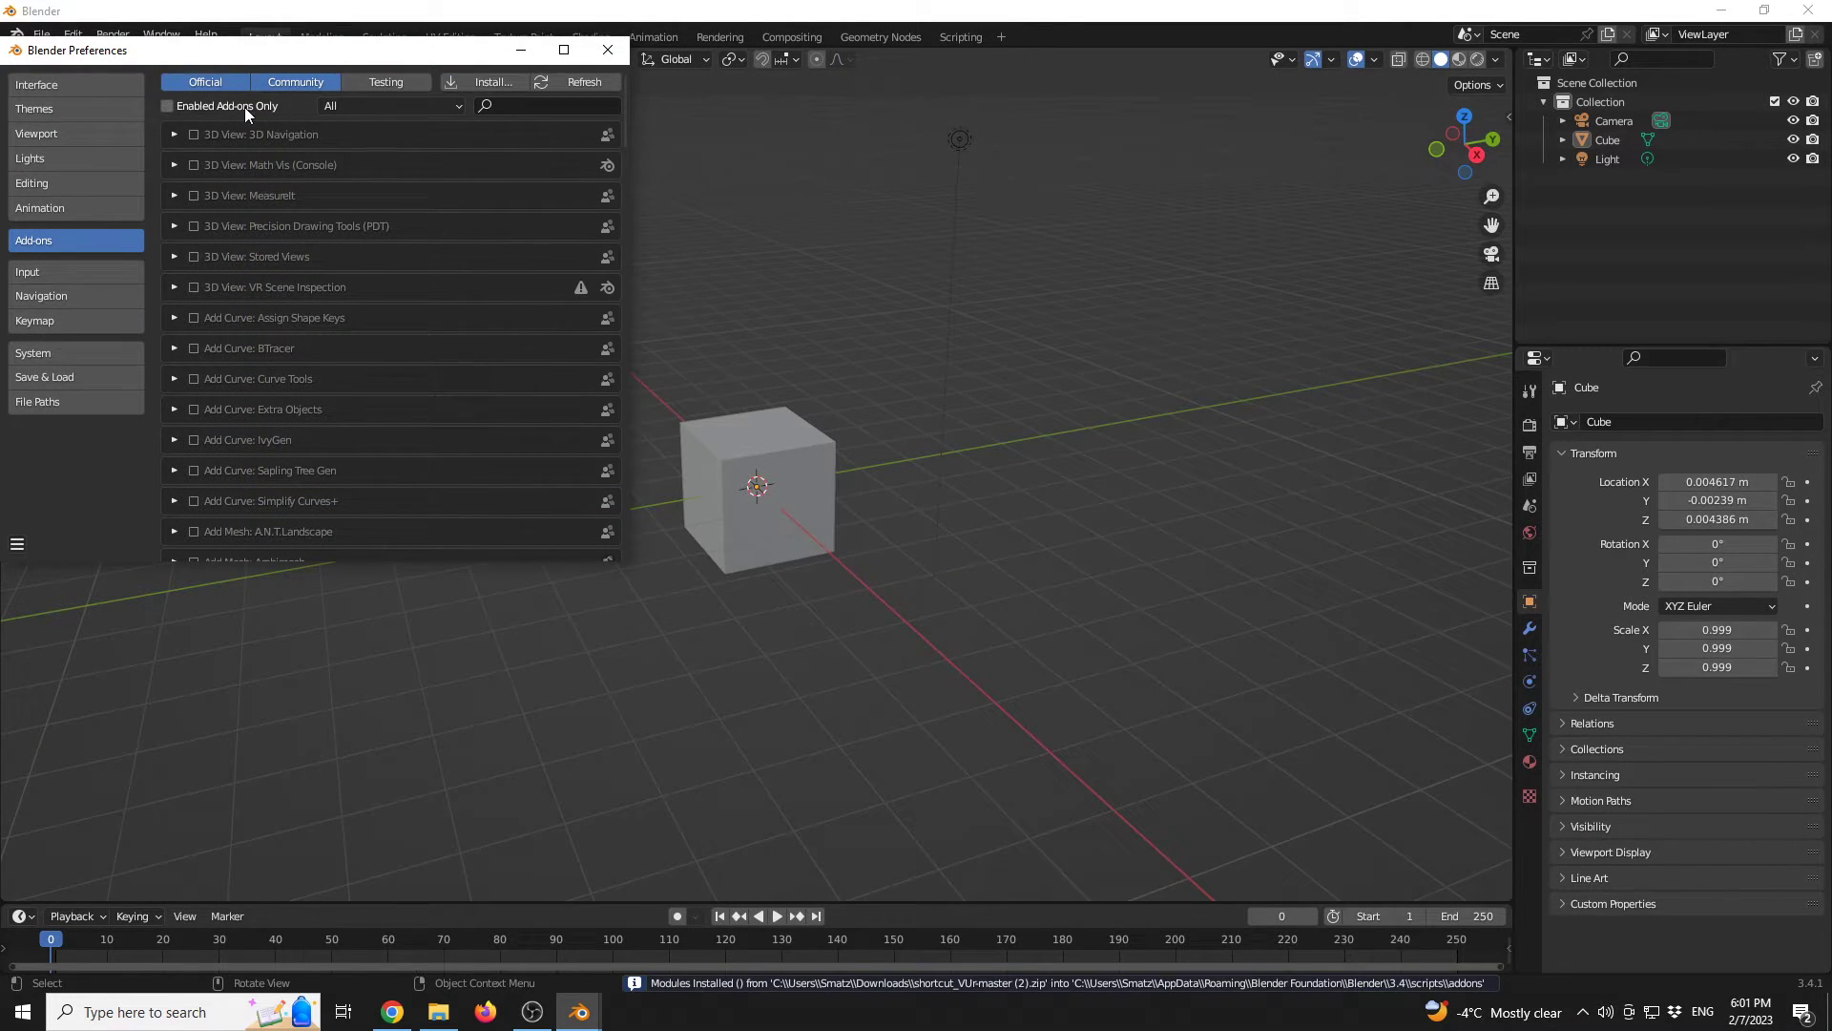
Step: Search the add-ons for 'vur' and open the 3D viewport's N sidebar
{"action": "left_click", "coordinate": [498, 106]}
{"action": "type", "text": "vur"}
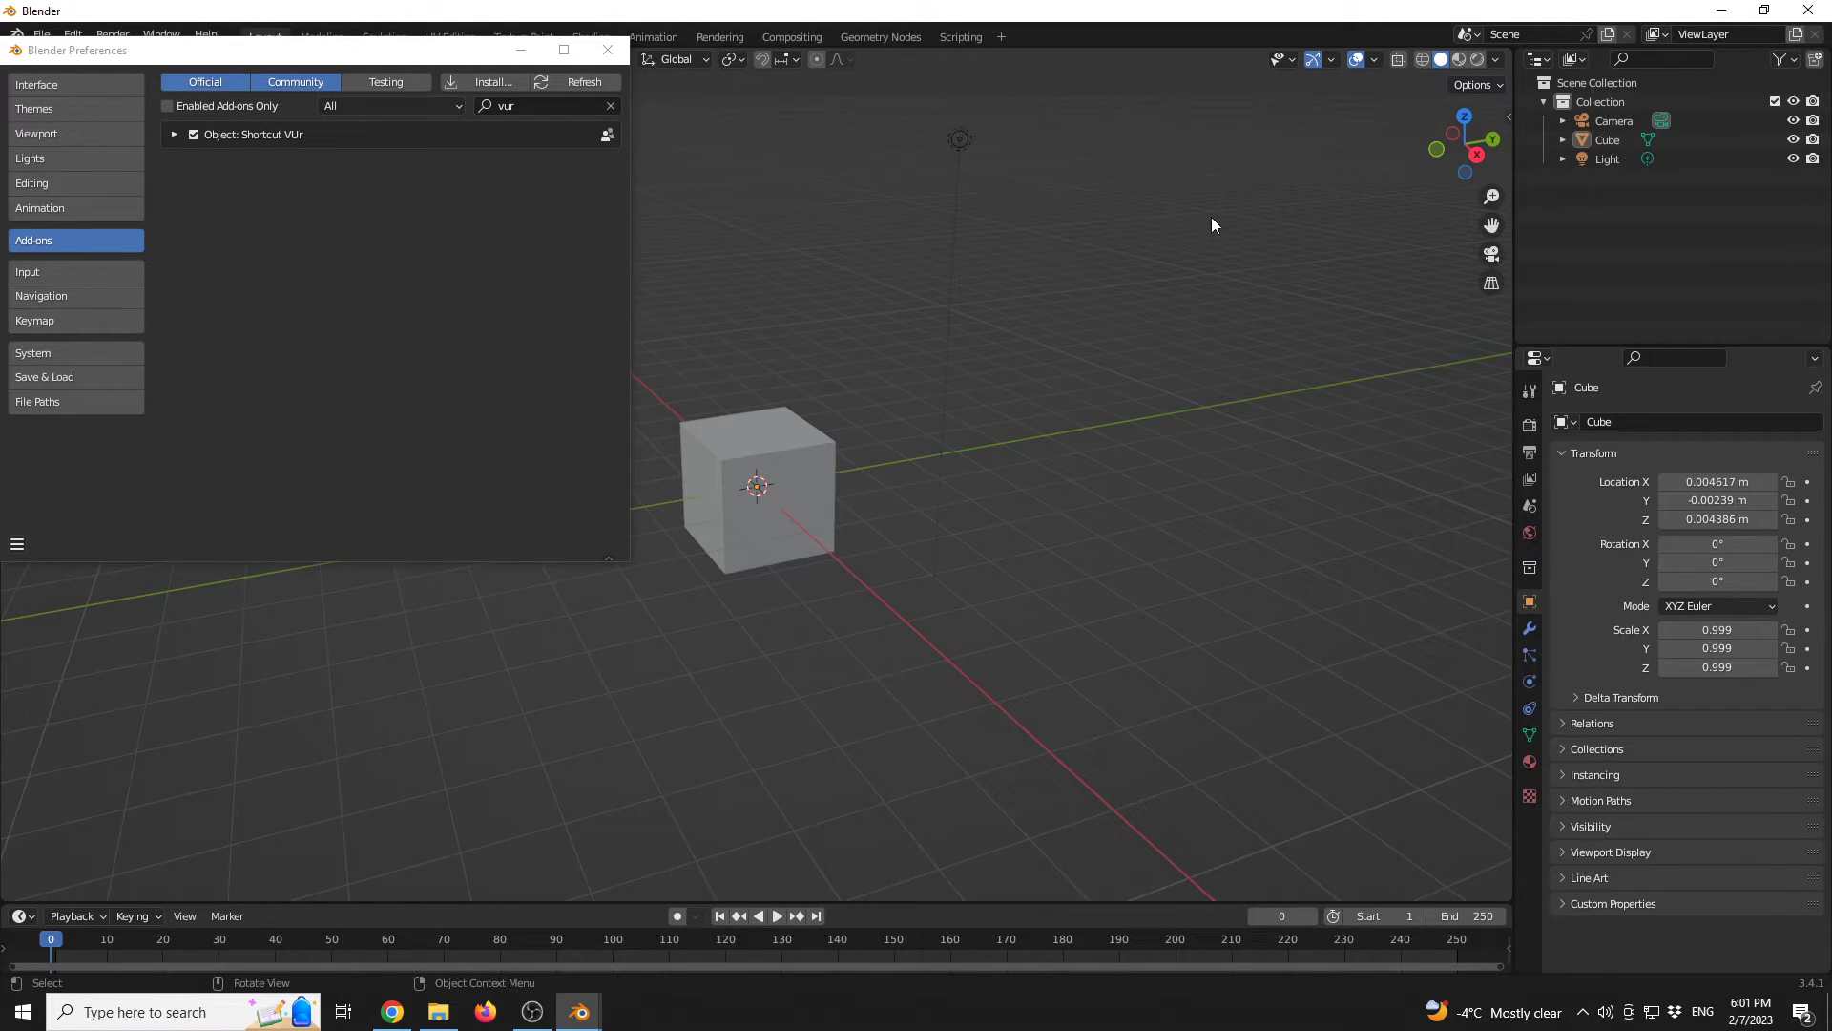
{"action": "key", "text": "n"}
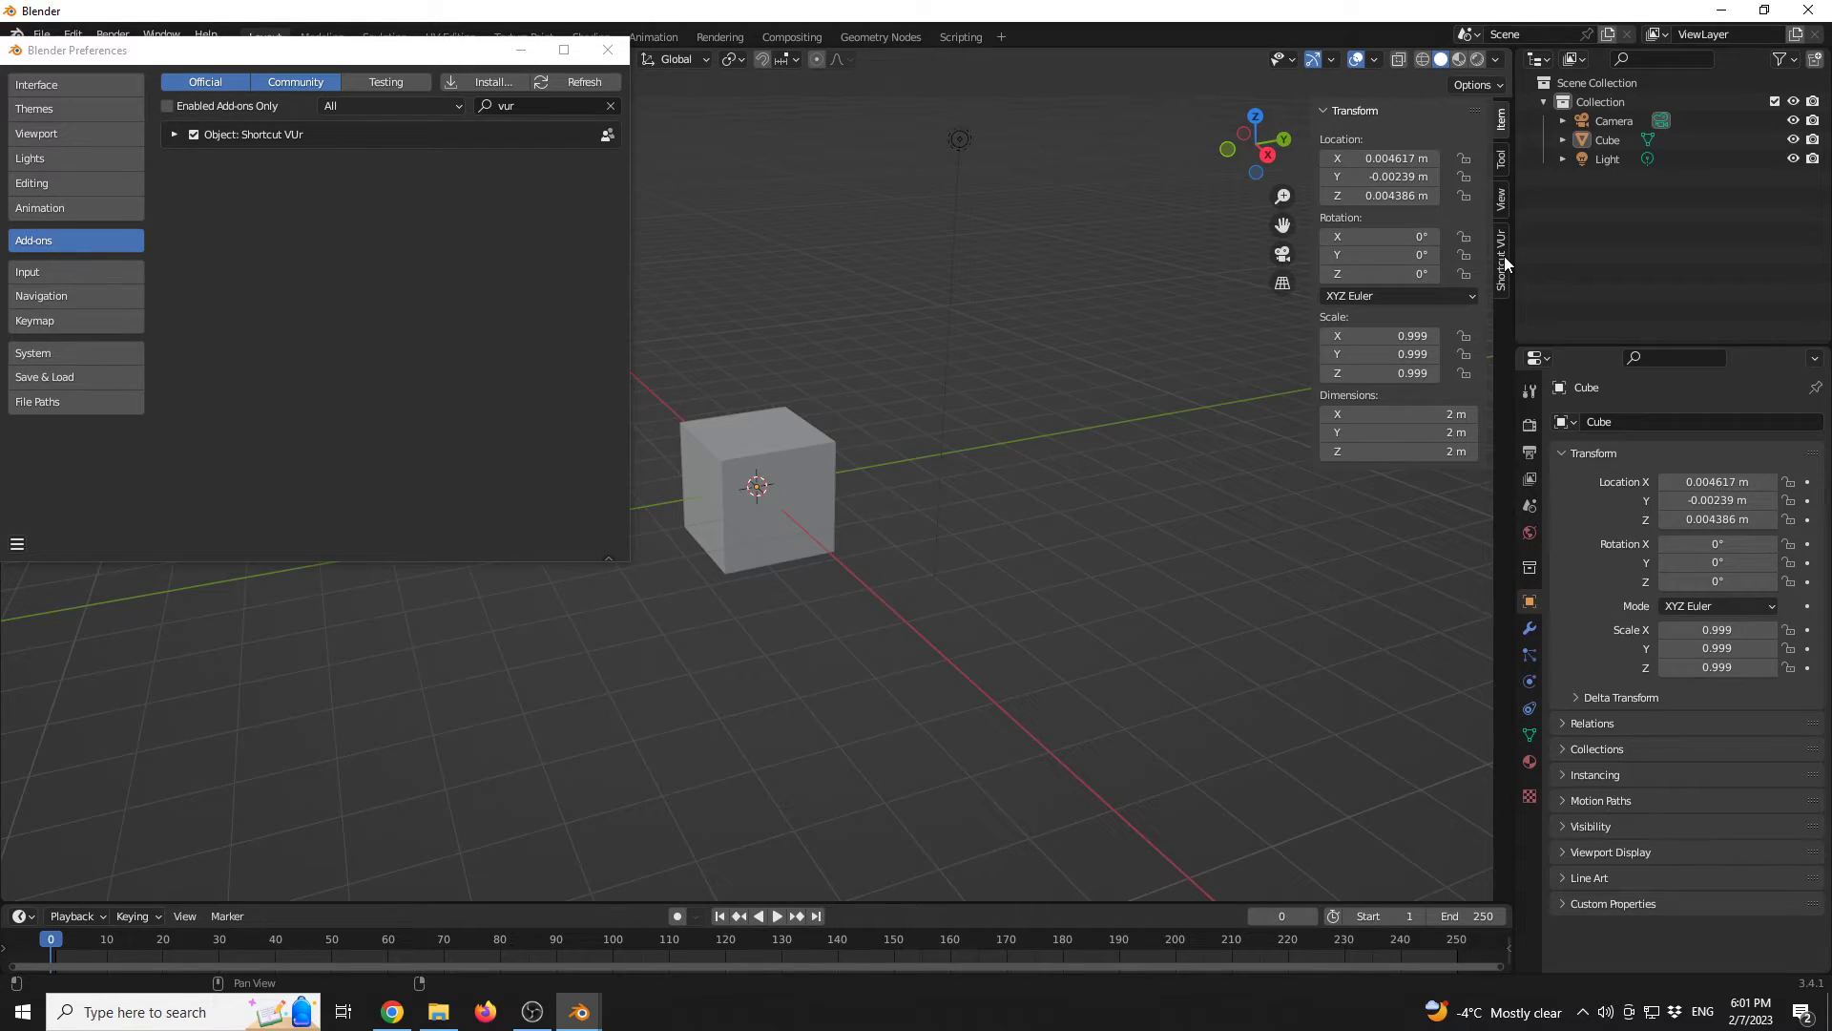
{"action": "left_click", "coordinate": [1503, 259]}
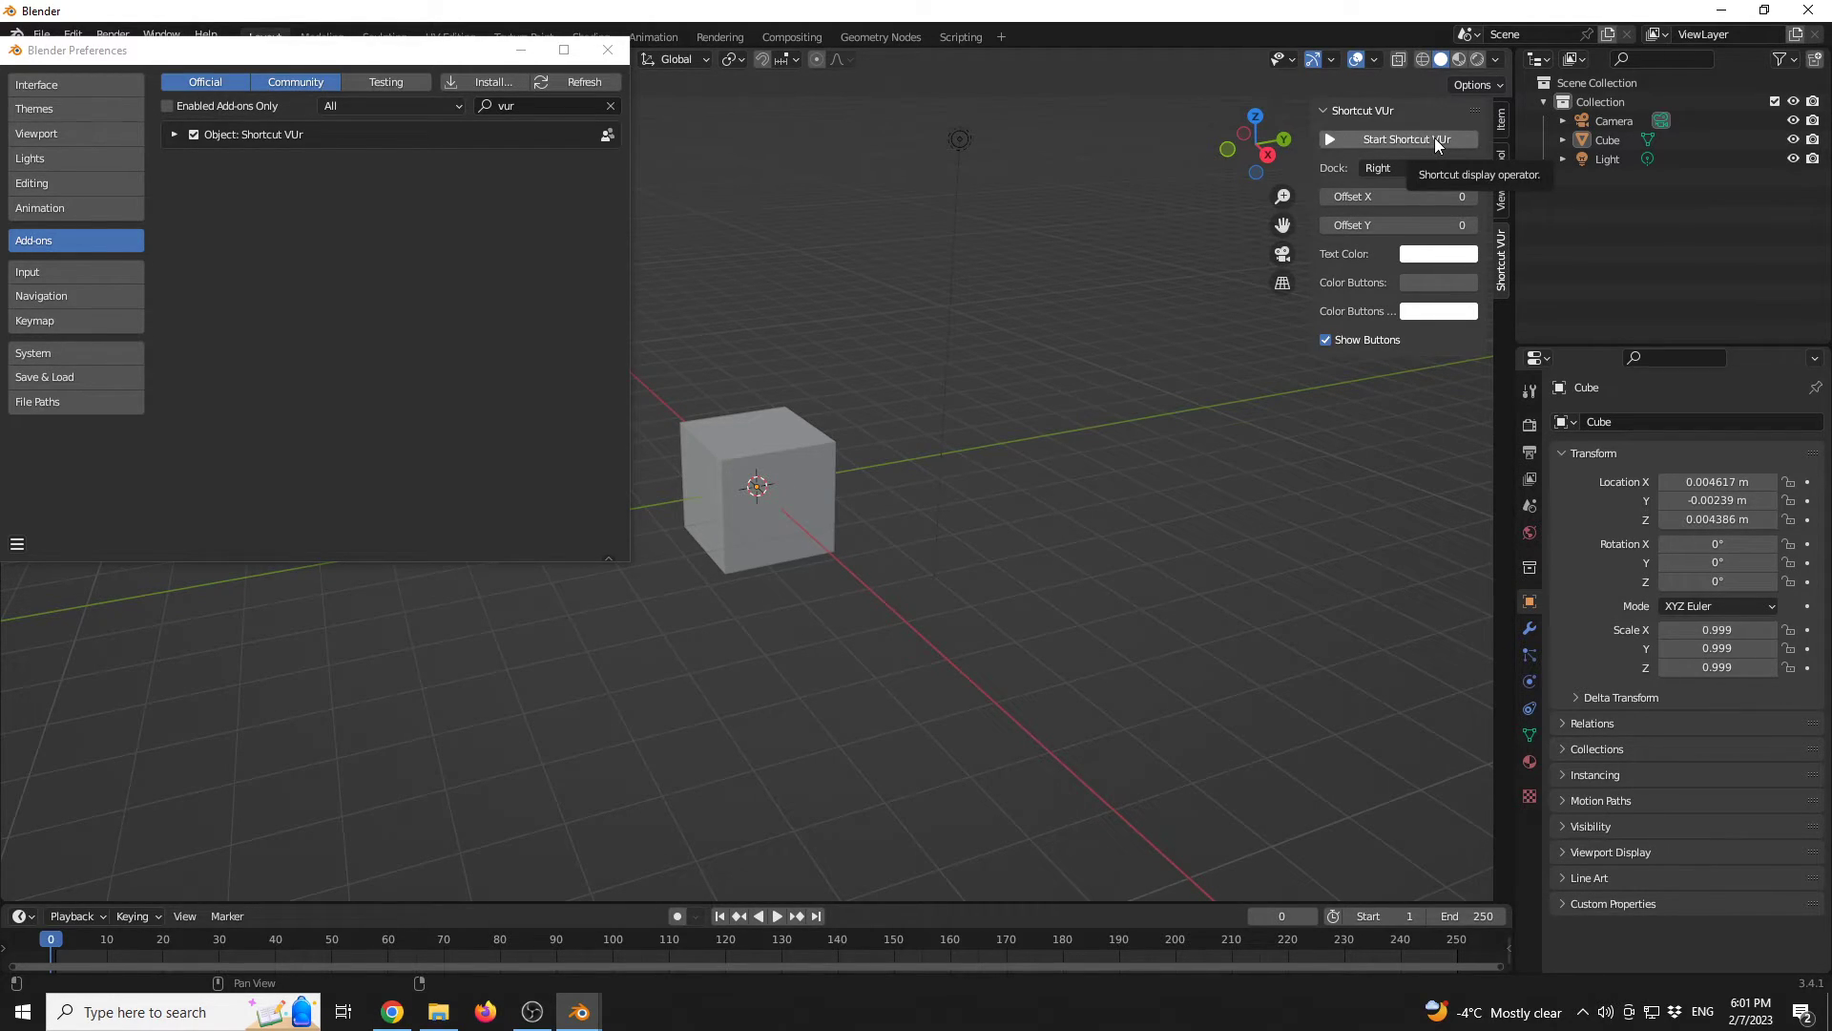
{"action": "left_click", "coordinate": [1435, 138]}
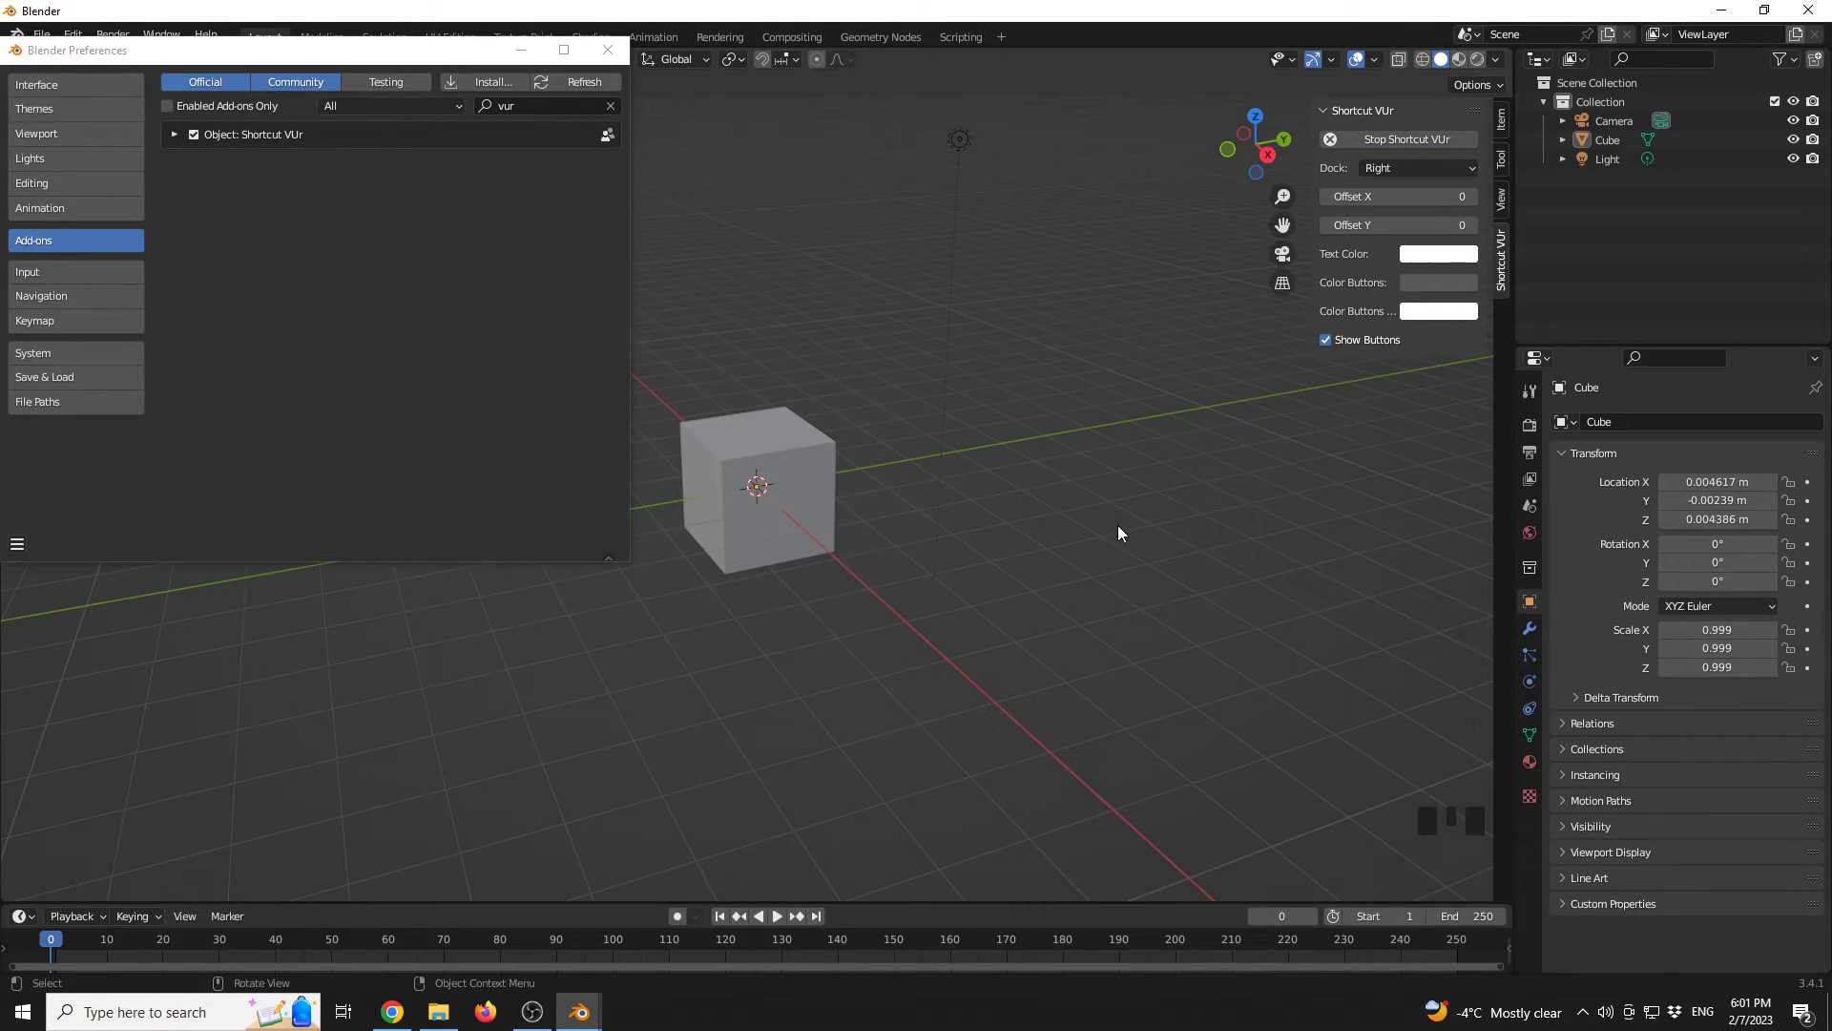
{"action": "triple_click", "coordinate": [1246, 668]}
{"action": "left_click", "coordinate": [1178, 559]}
{"action": "double_click", "coordinate": [1179, 559]}
{"action": "double_click", "coordinate": [1179, 559]}
{"action": "triple_click", "coordinate": [1180, 557]}
{"action": "triple_click", "coordinate": [1180, 557]}
{"action": "middle_click", "coordinate": [1187, 561]}
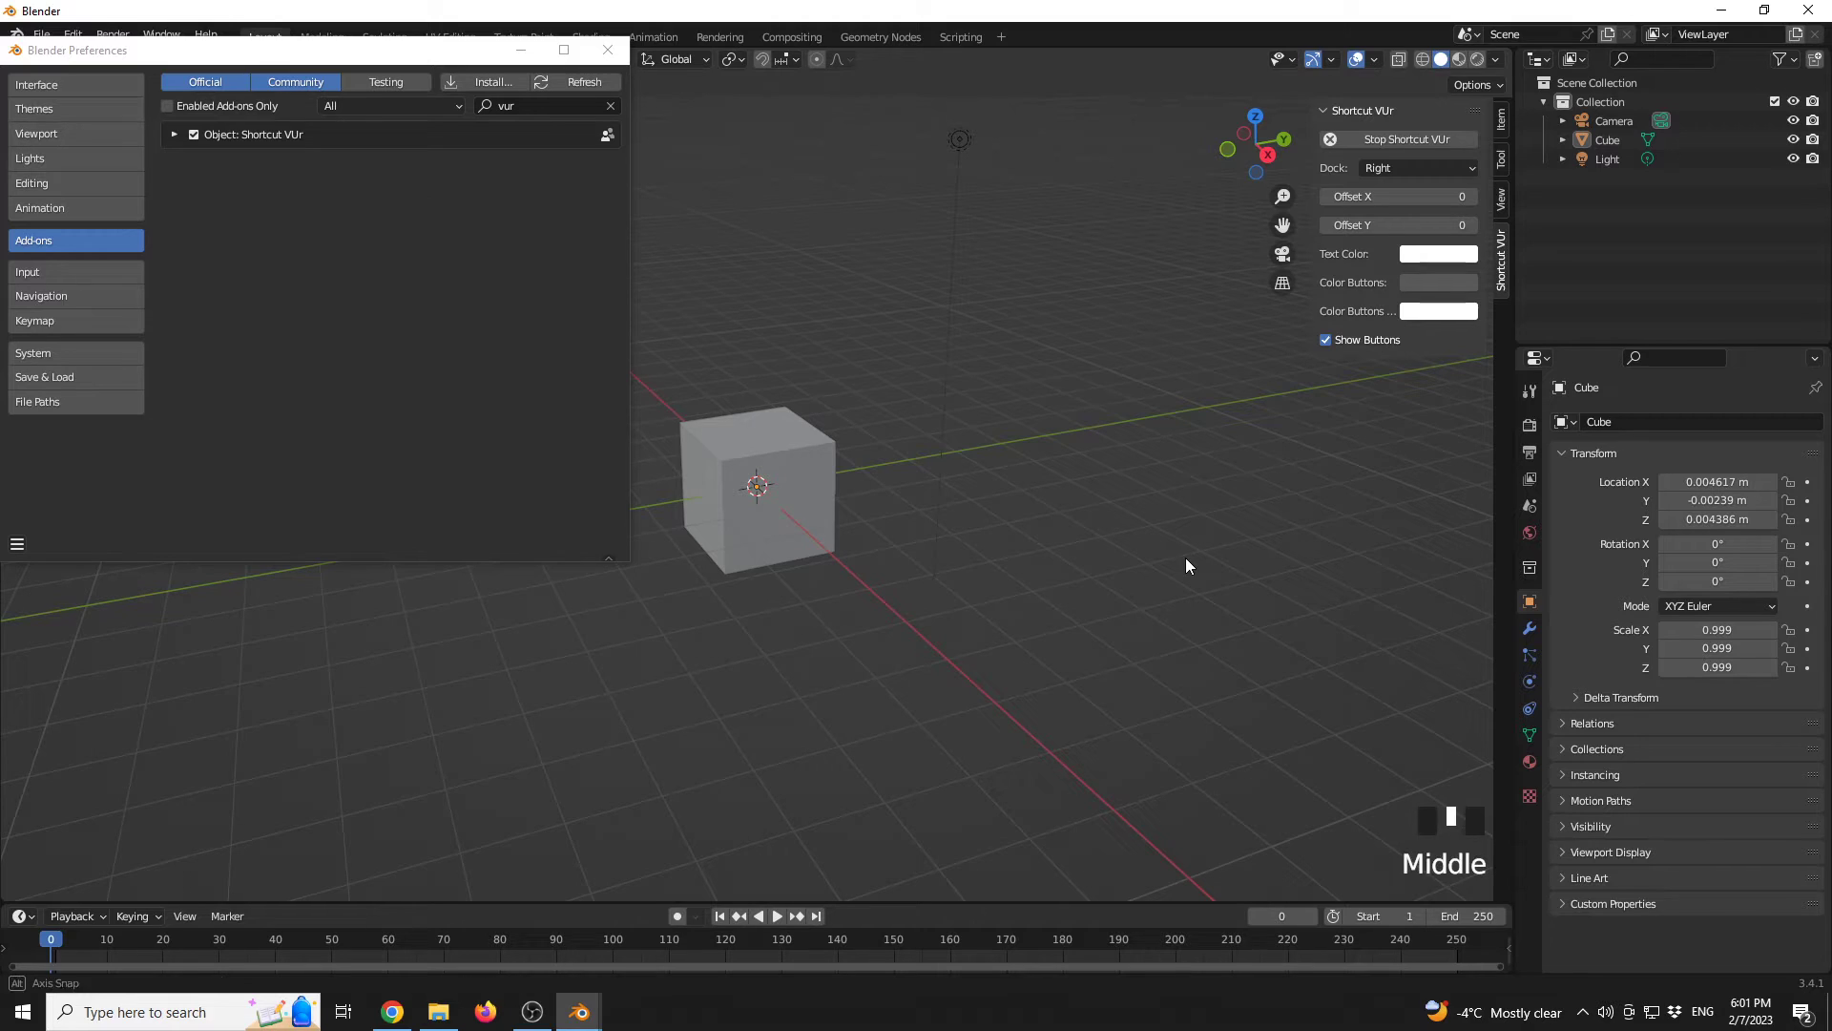
{"action": "middle_click", "coordinate": [1187, 560]}
{"action": "middle_click", "coordinate": [1186, 560]}
{"action": "right_click", "coordinate": [1186, 566]}
{"action": "right_click", "coordinate": [1185, 565]}
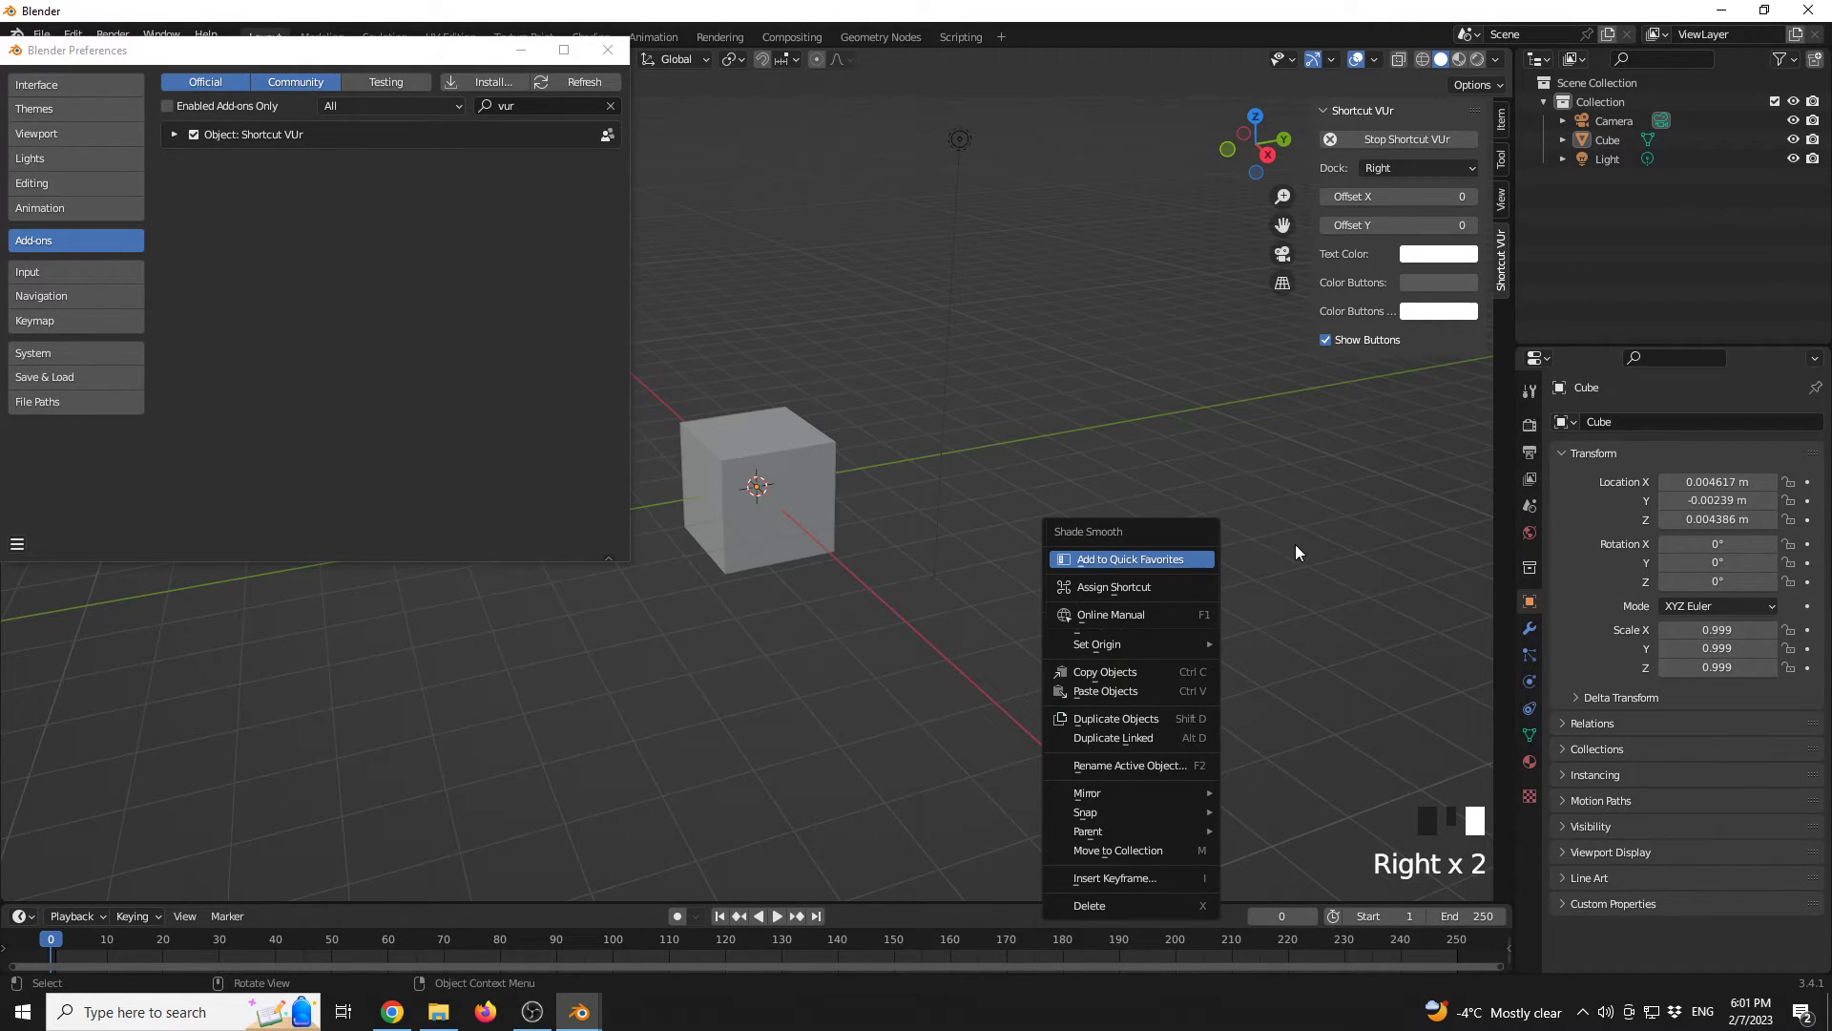
{"action": "right_click", "coordinate": [1386, 695]}
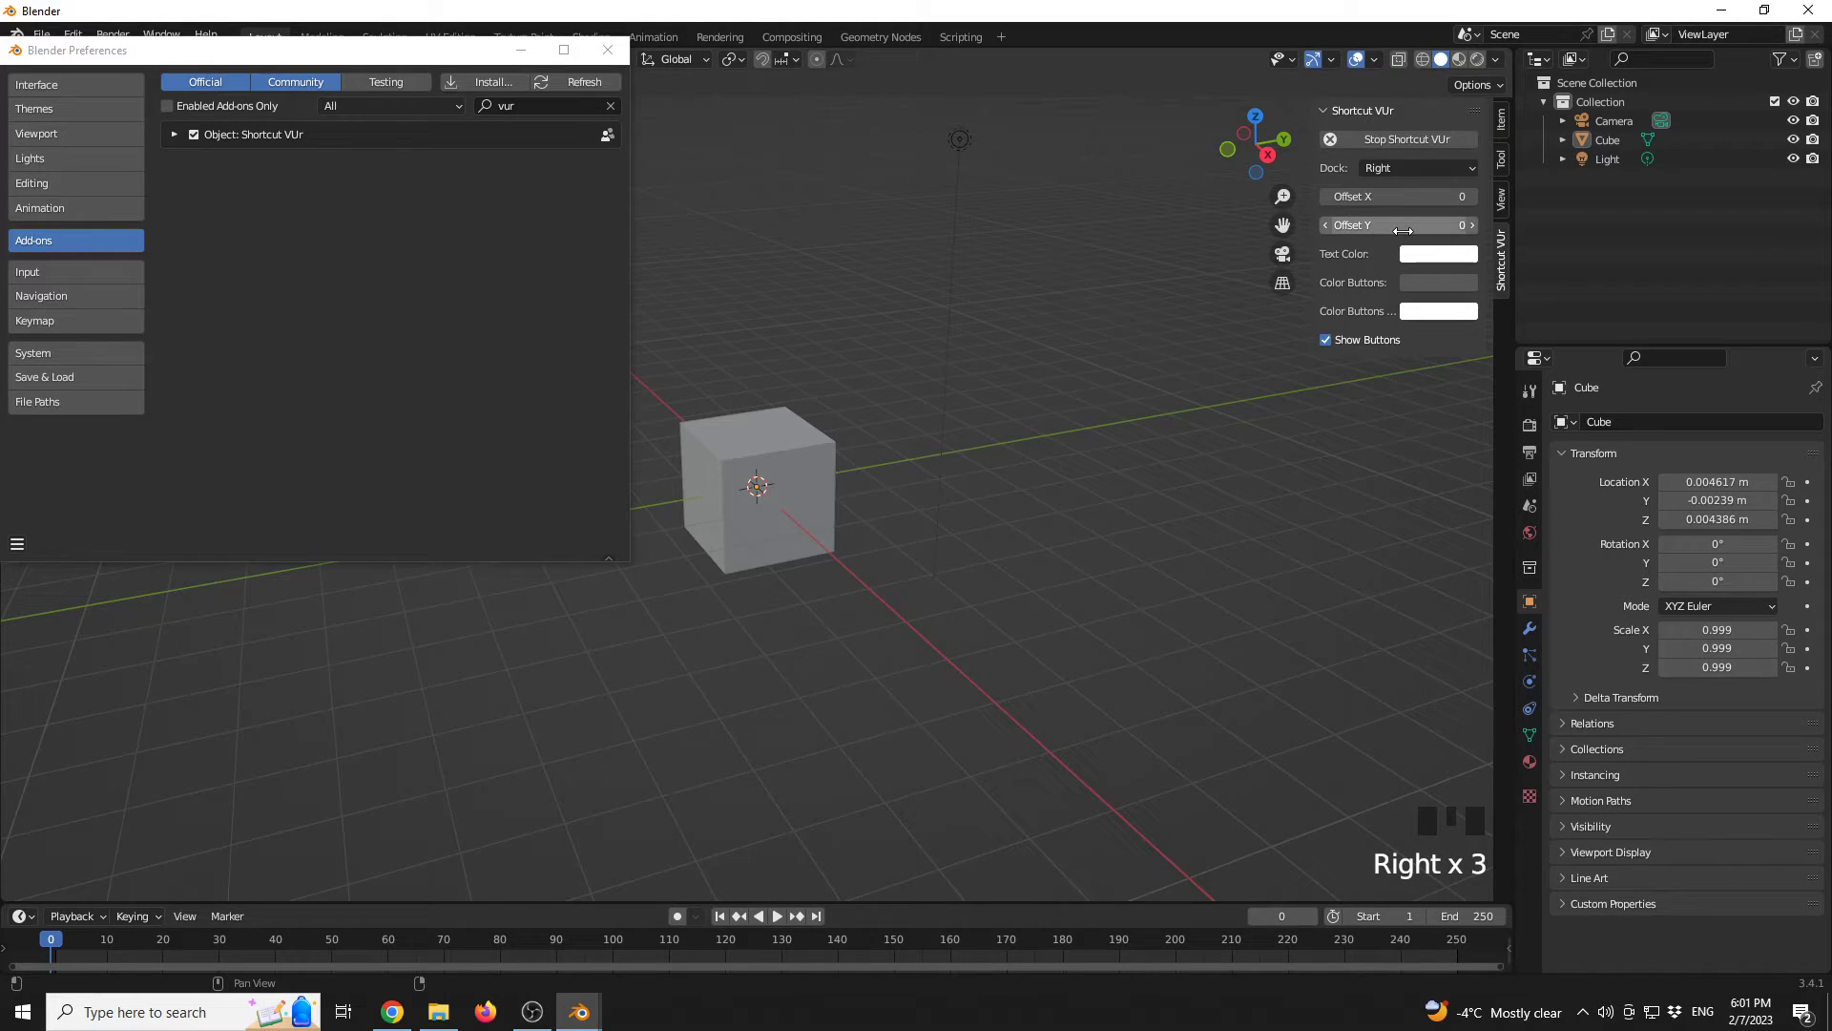
Step: Set the Shortcut VUr Dock option to Left and drag its offsets to X 201, Y 95
{"action": "left_click", "coordinate": [1406, 170]}
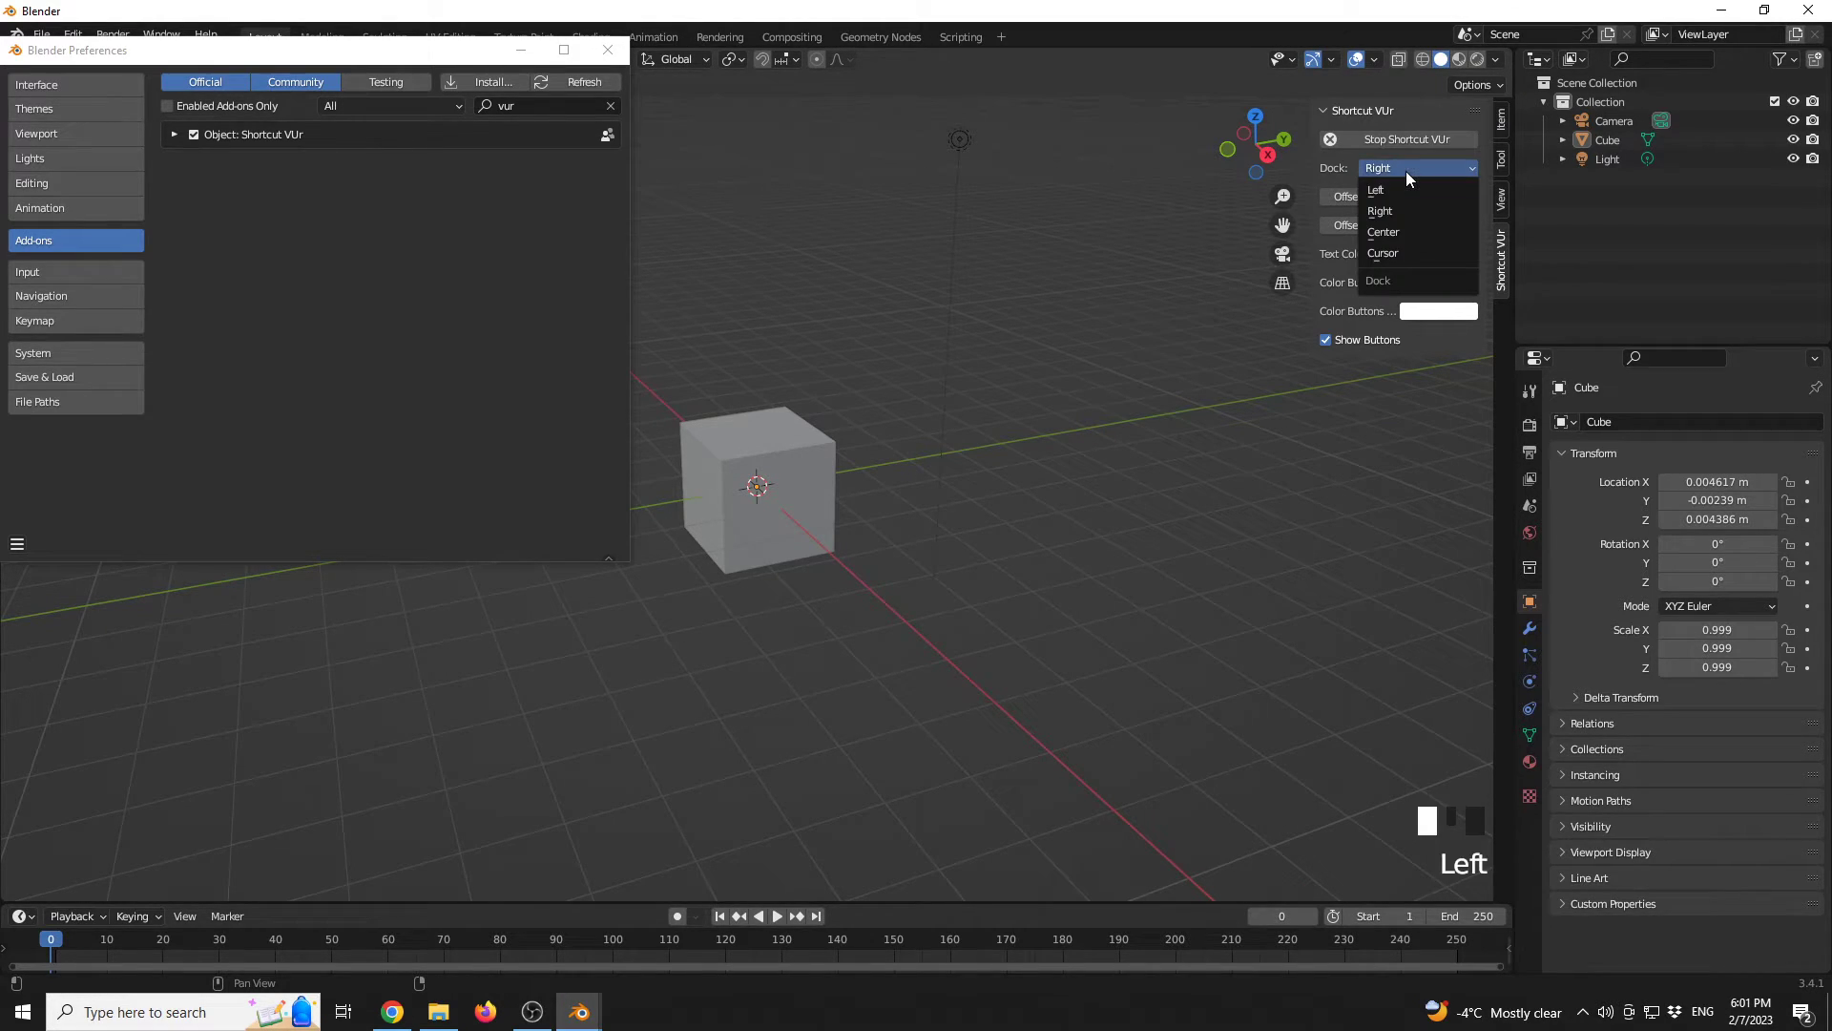
{"action": "left_click", "coordinate": [1408, 190]}
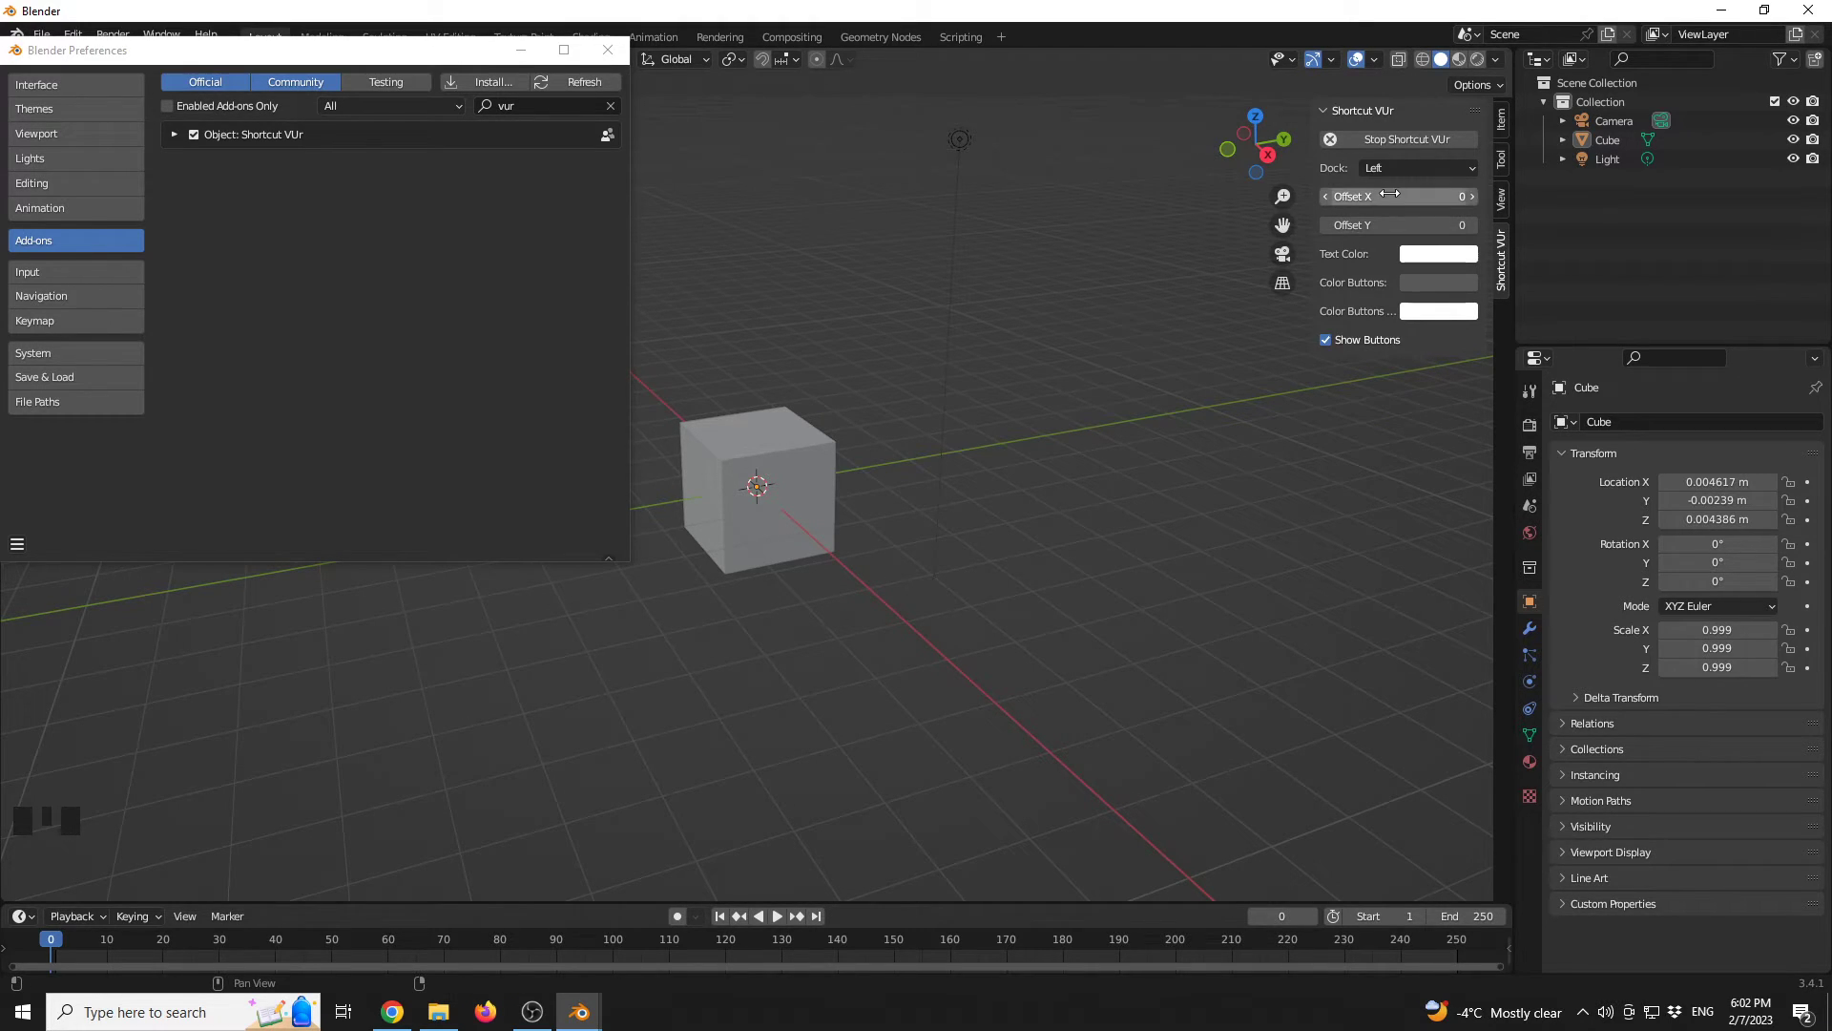
{"action": "mouse_move", "coordinate": [1396, 197]}
{"action": "left_mouse_down"}
{"action": "mouse_move", "coordinate": [1468, 197]}
{"action": "mouse_move", "coordinate": [1446, 224]}
{"action": "left_mouse_up"}
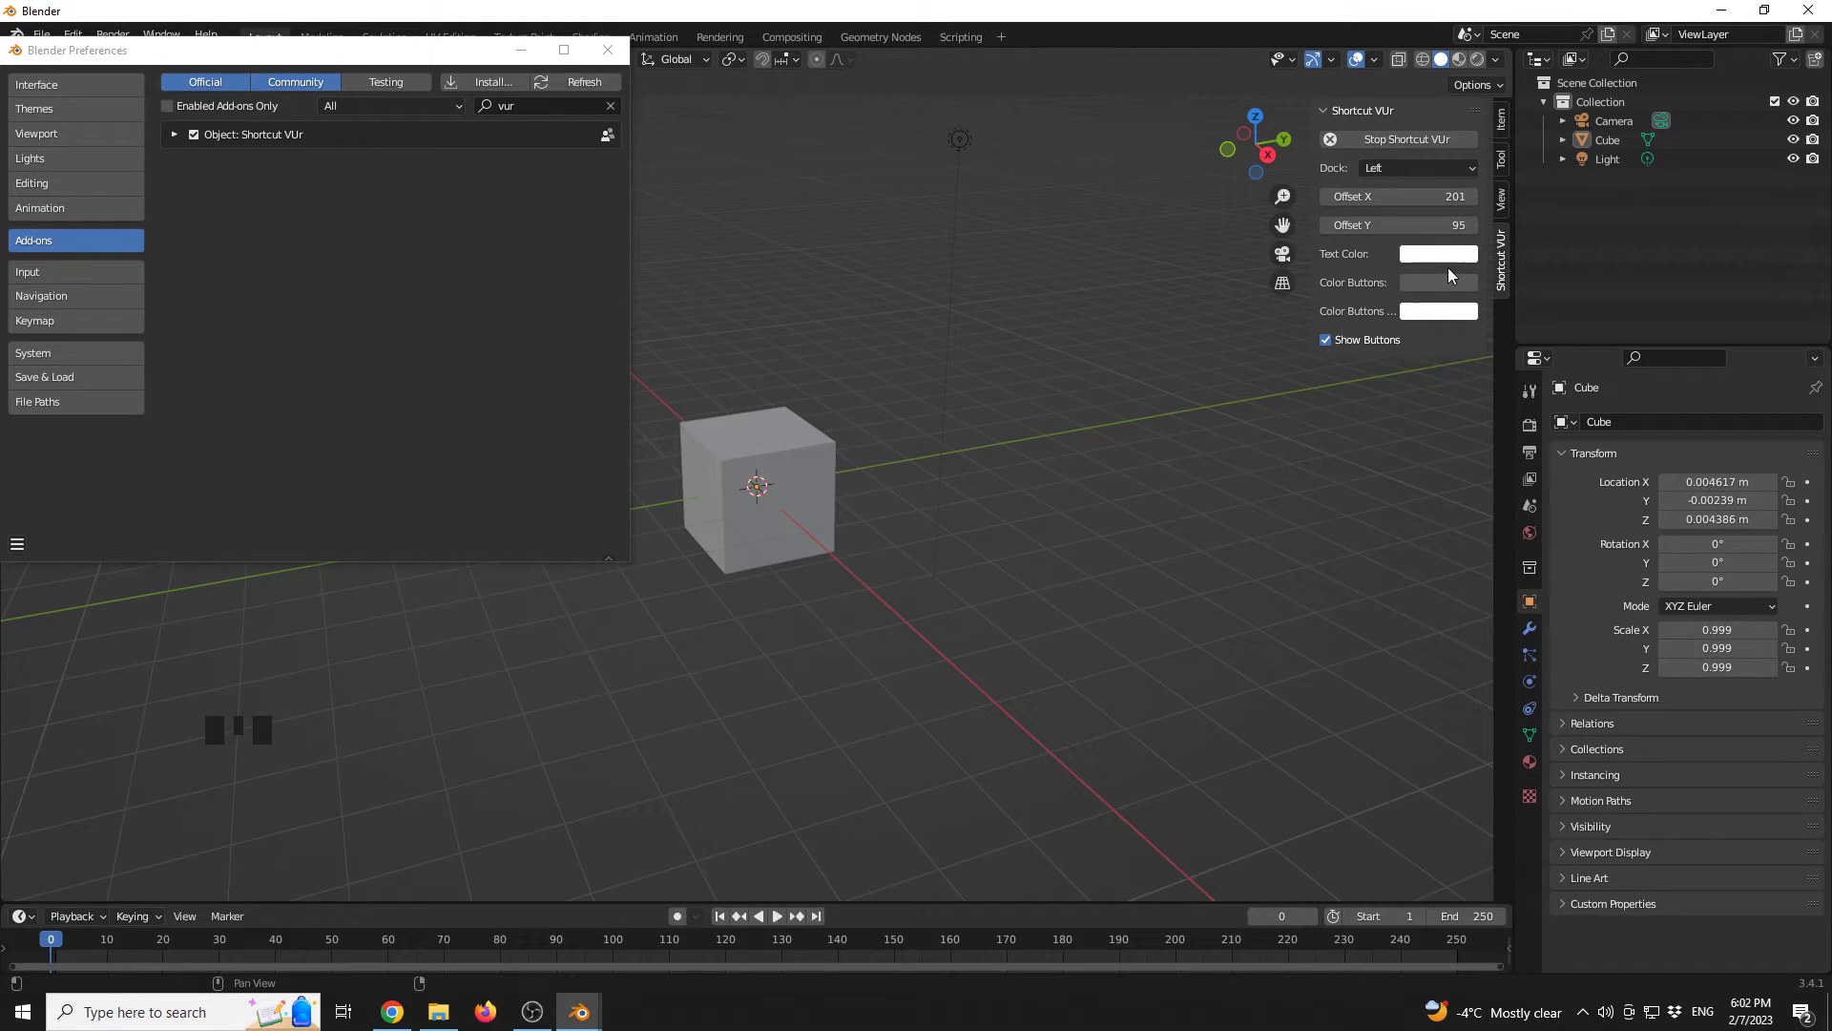
{"action": "left_click", "coordinate": [607, 50]}
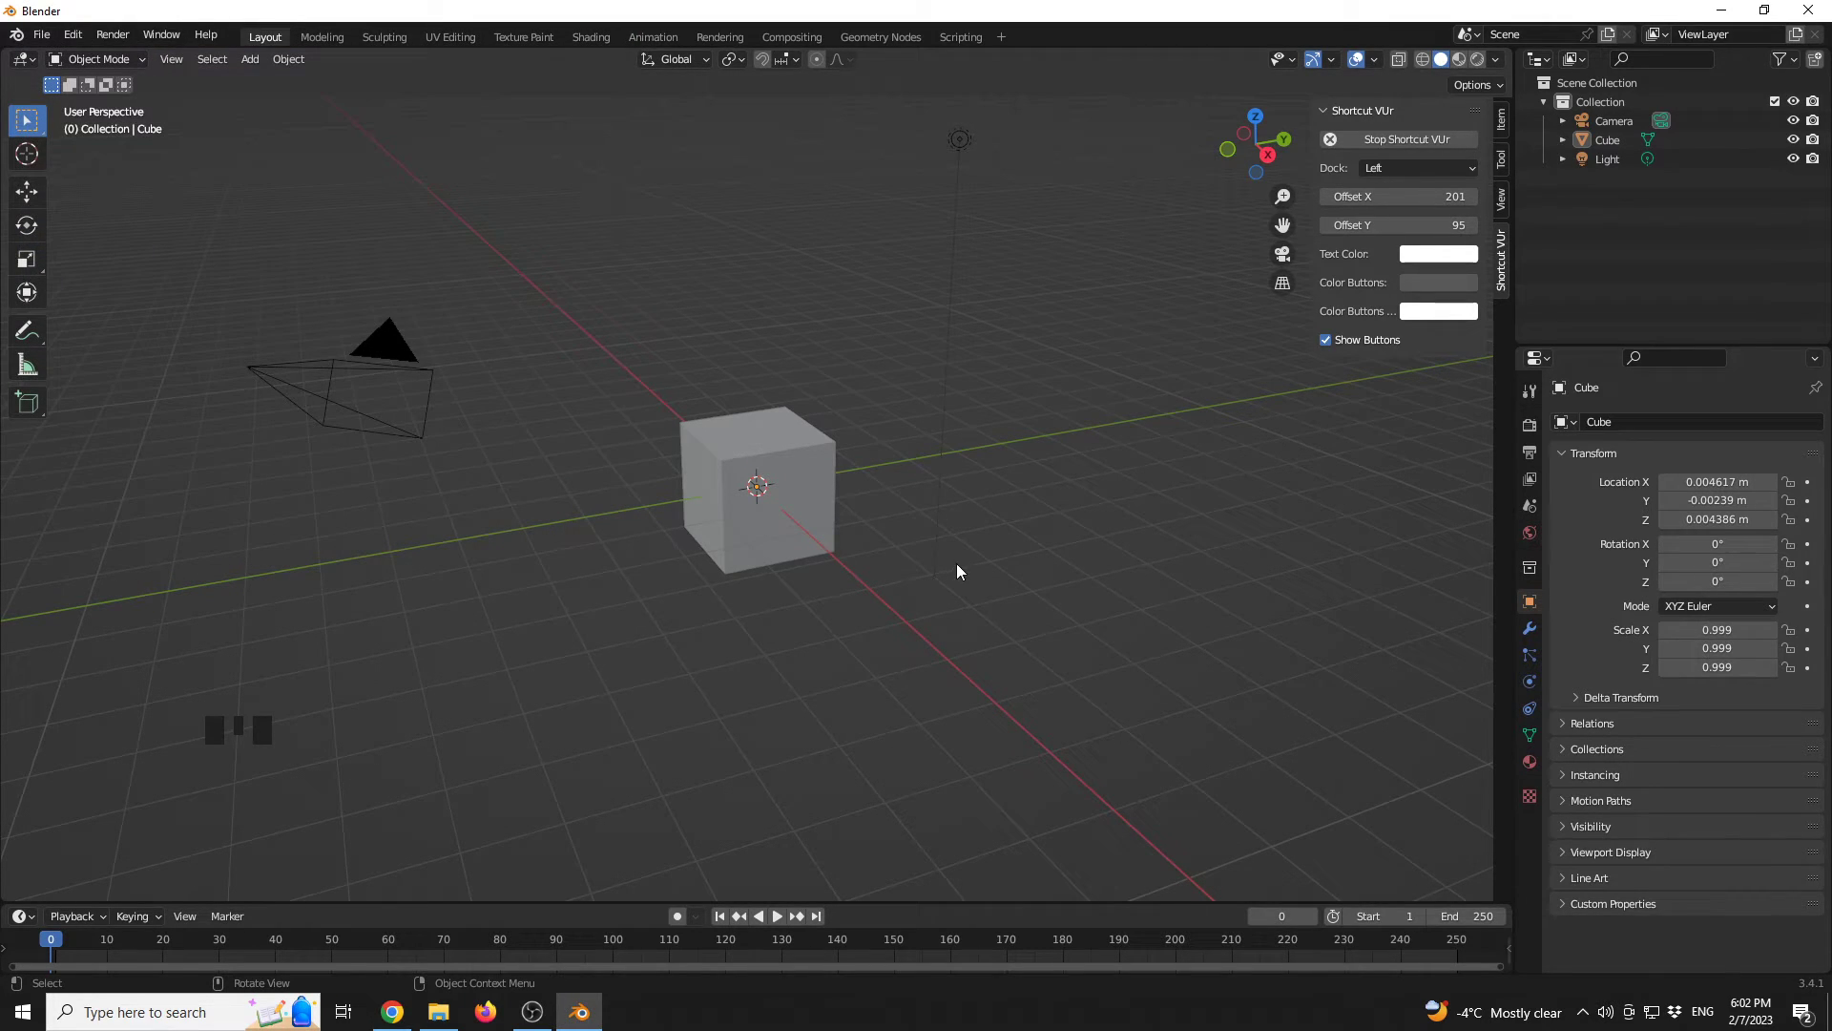
{"action": "key", "text": "a"}
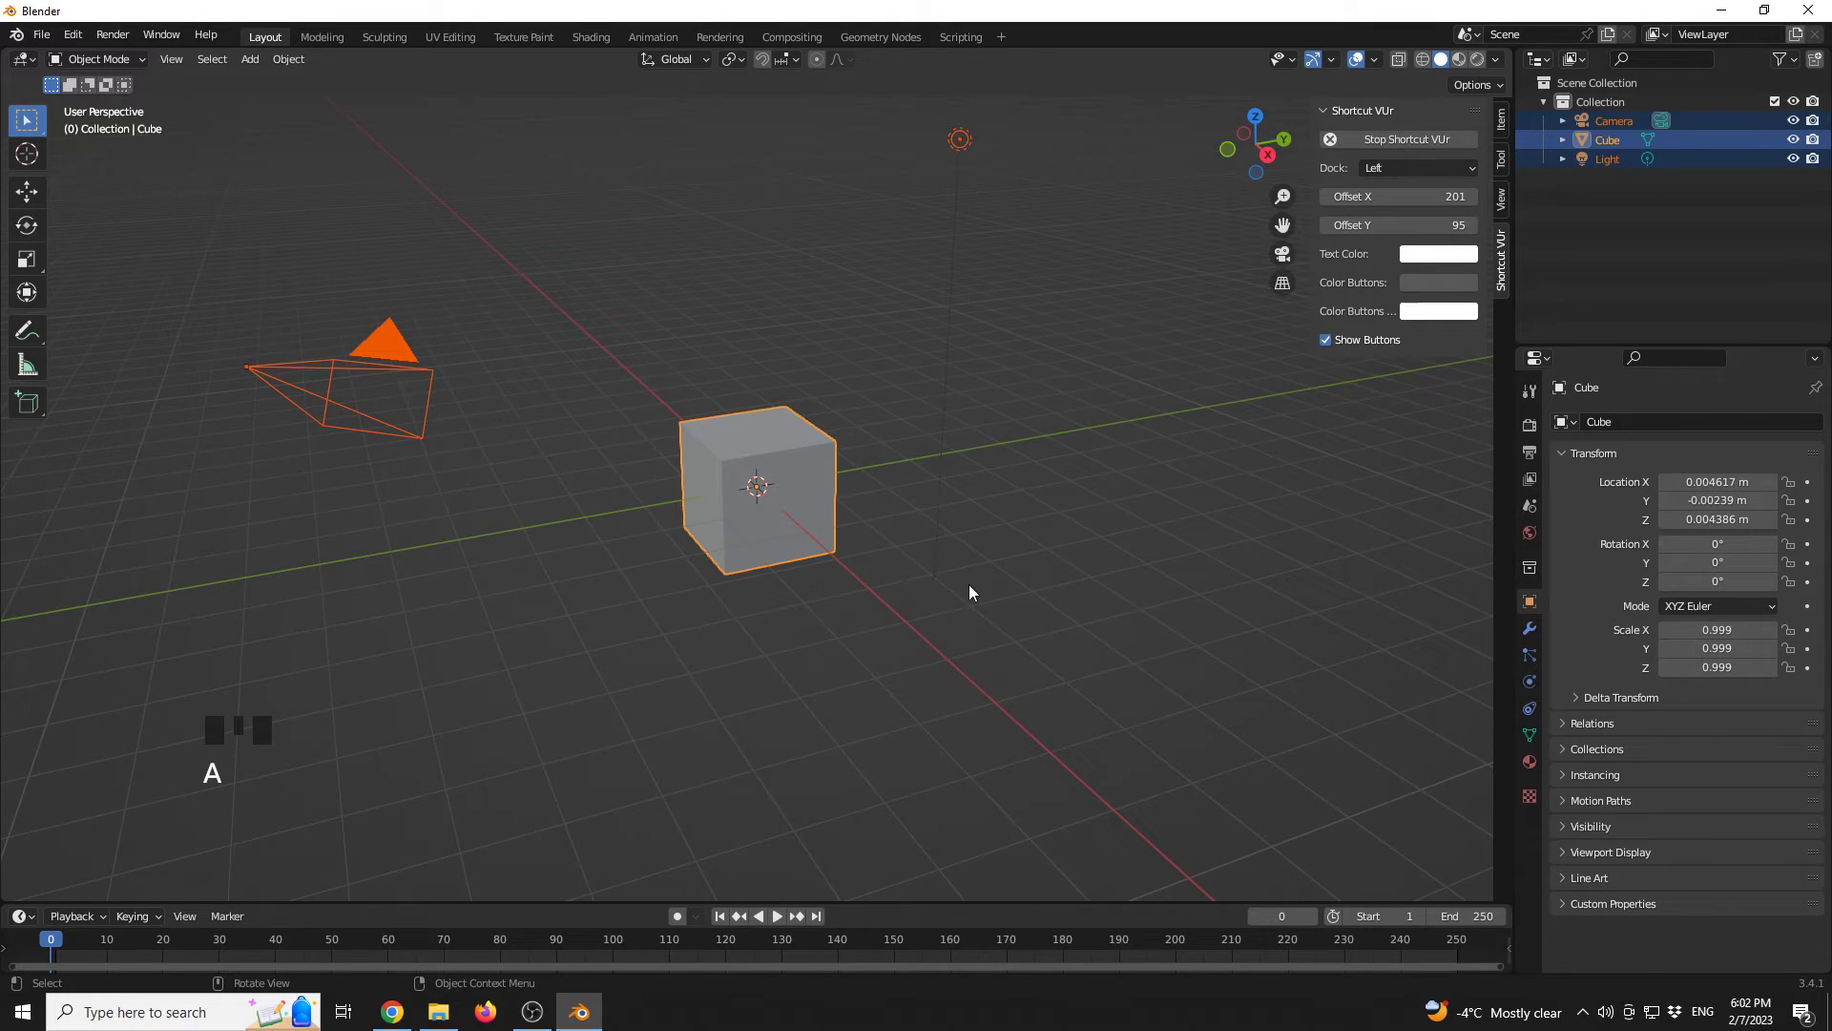
{"action": "left_click", "coordinate": [940, 579]}
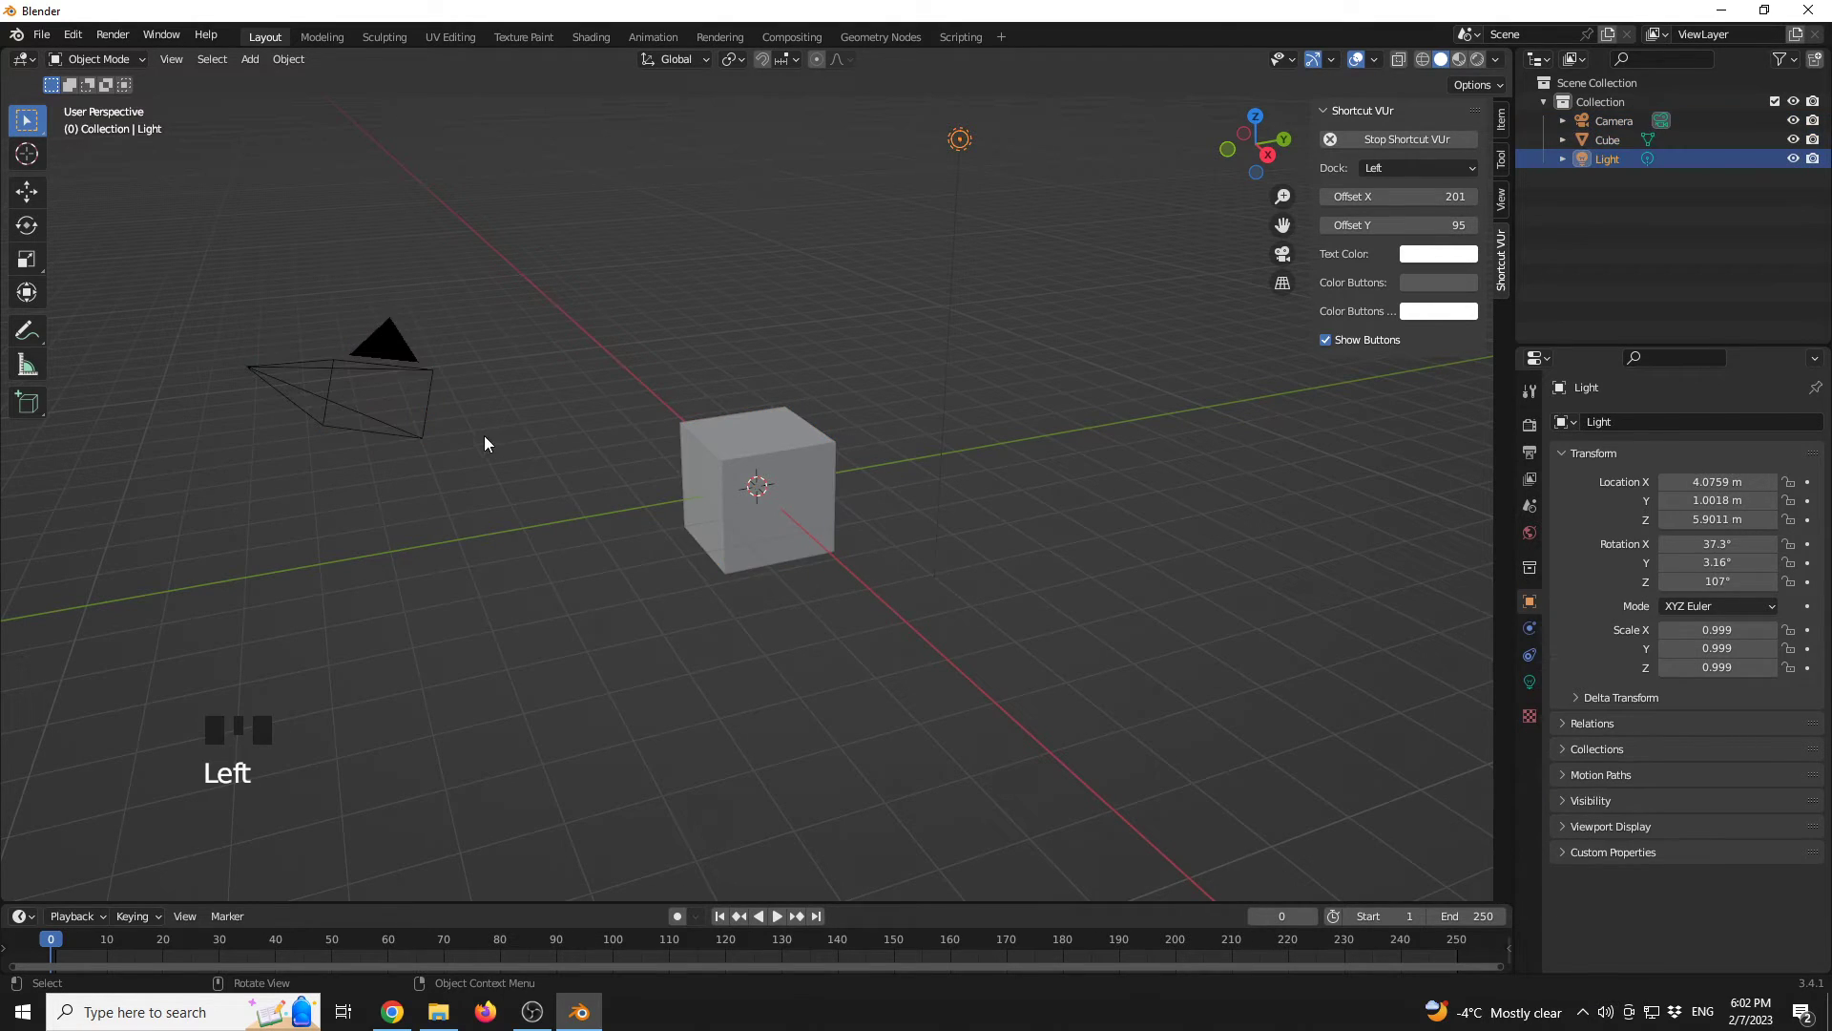
{"action": "left_click", "coordinate": [395, 358]}
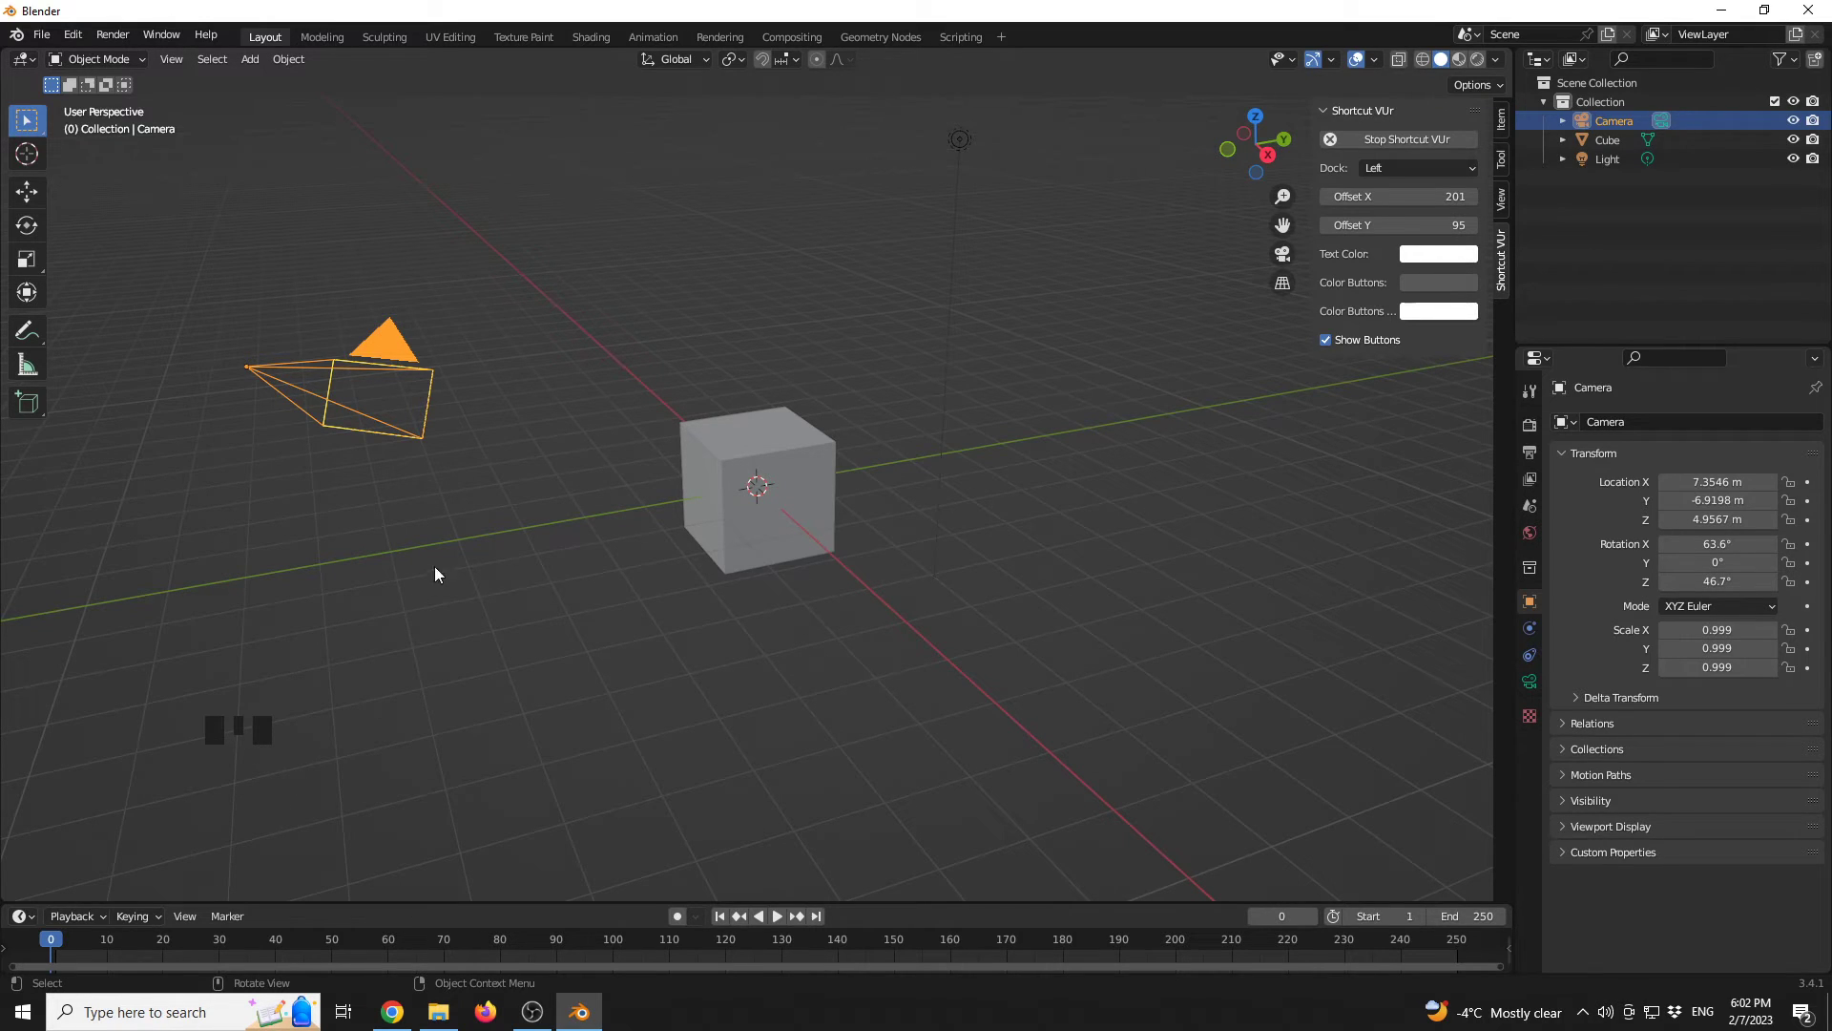
{"action": "left_click", "coordinate": [467, 499]}
{"action": "left_click", "coordinate": [316, 626]}
{"action": "double_click", "coordinate": [524, 438]}
{"action": "double_click", "coordinate": [452, 647]}
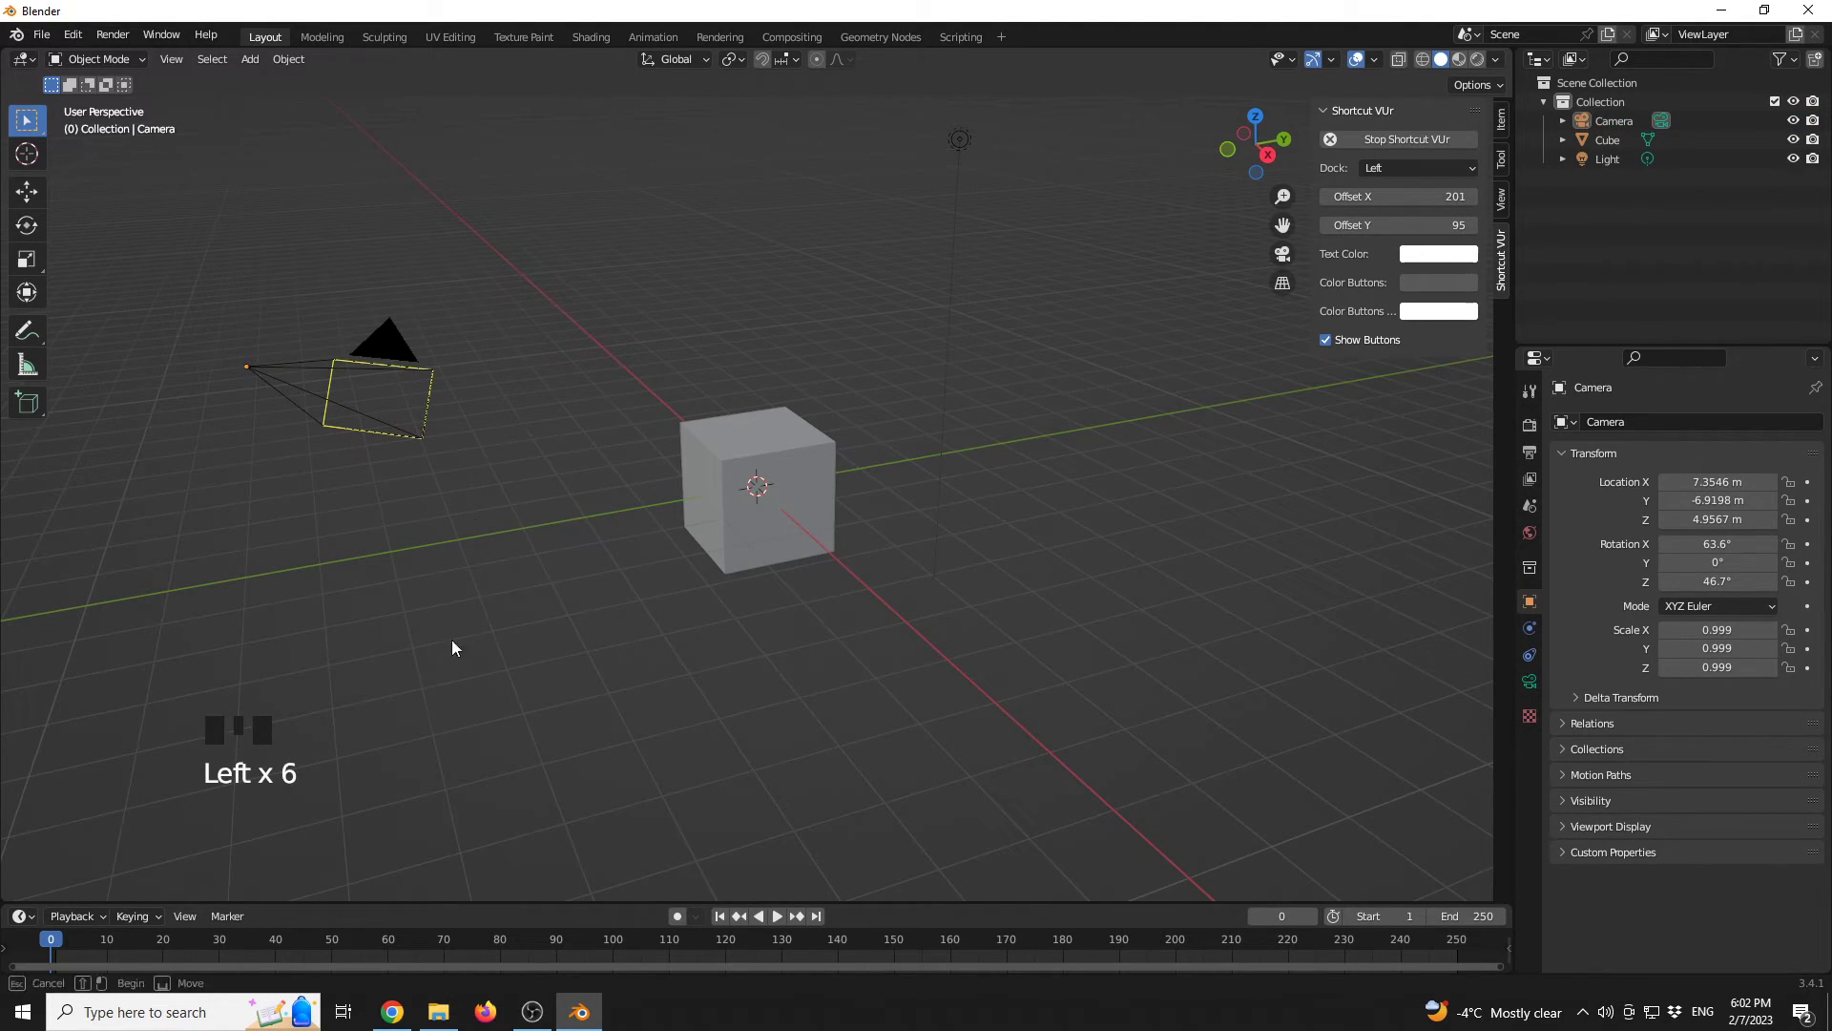
{"action": "left_click", "coordinate": [451, 648]}
{"action": "left_click", "coordinate": [737, 454]}
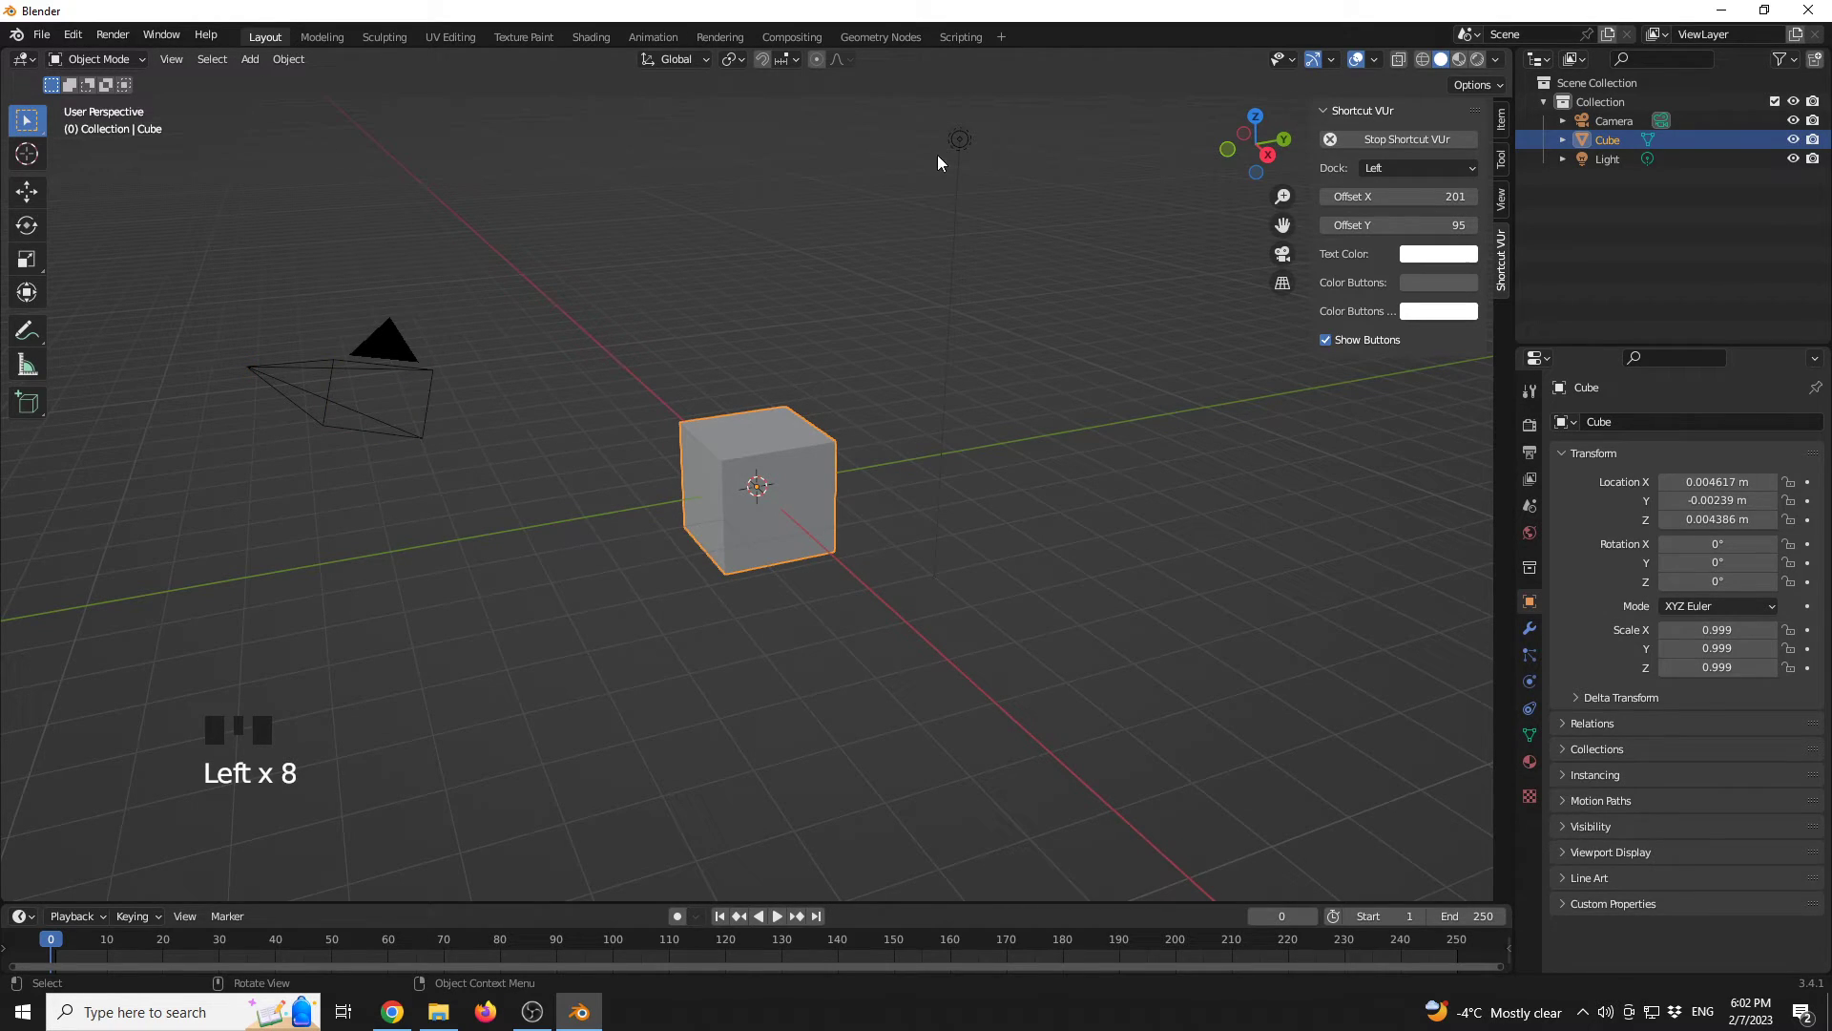
{"action": "left_click", "coordinate": [956, 139]}
{"action": "left_click", "coordinate": [780, 476]}
{"action": "left_click", "coordinate": [466, 368]}
{"action": "left_click", "coordinate": [566, 520]}
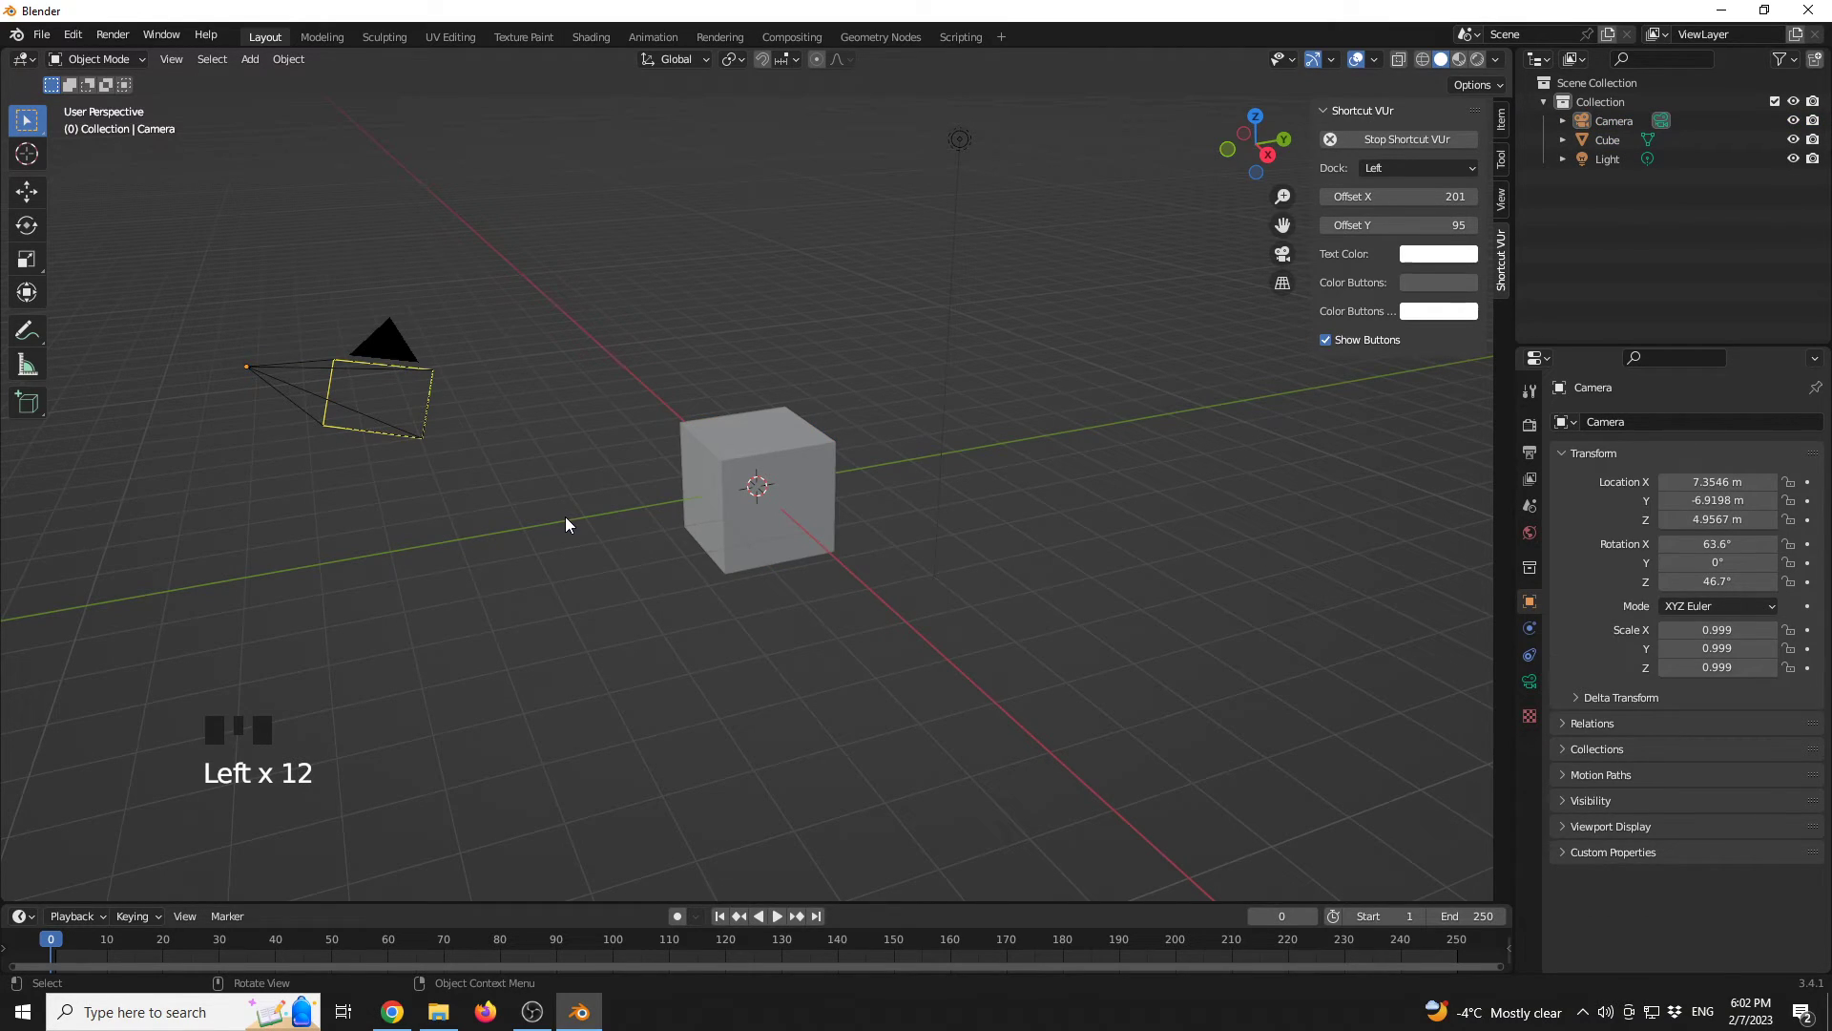
{"action": "key", "text": "space"}
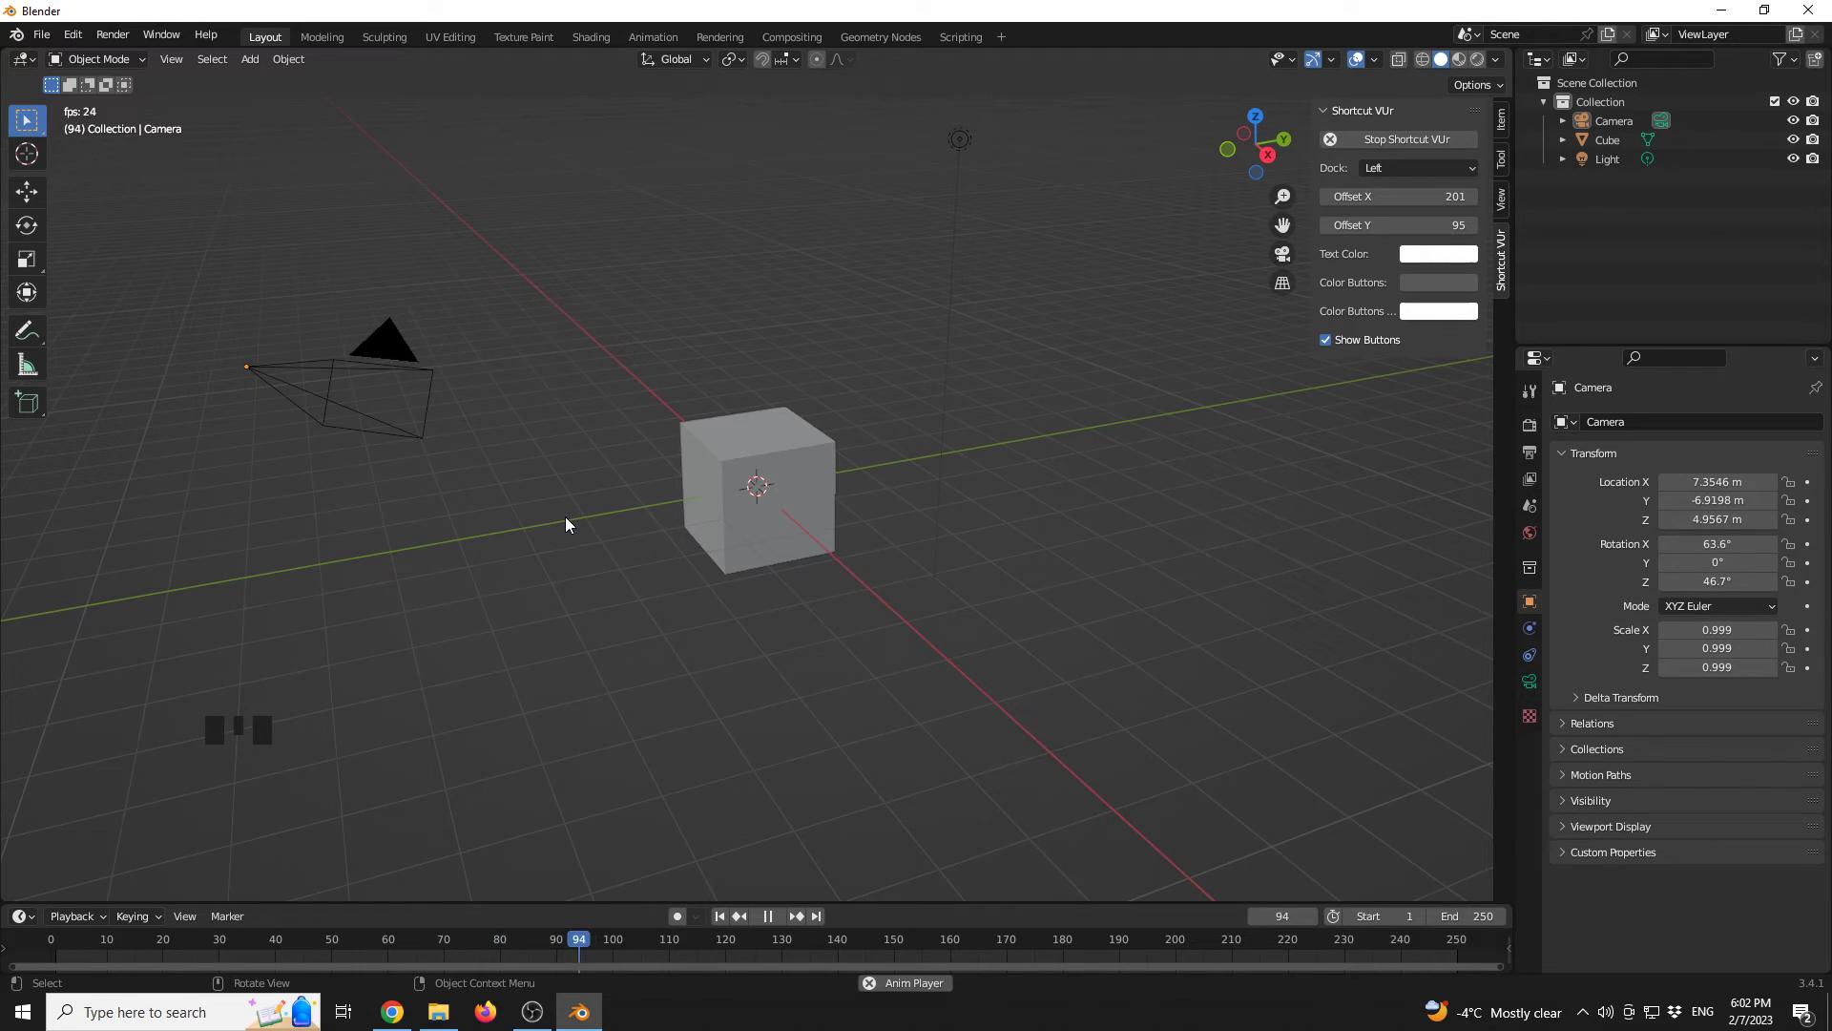
{"action": "key", "text": "space"}
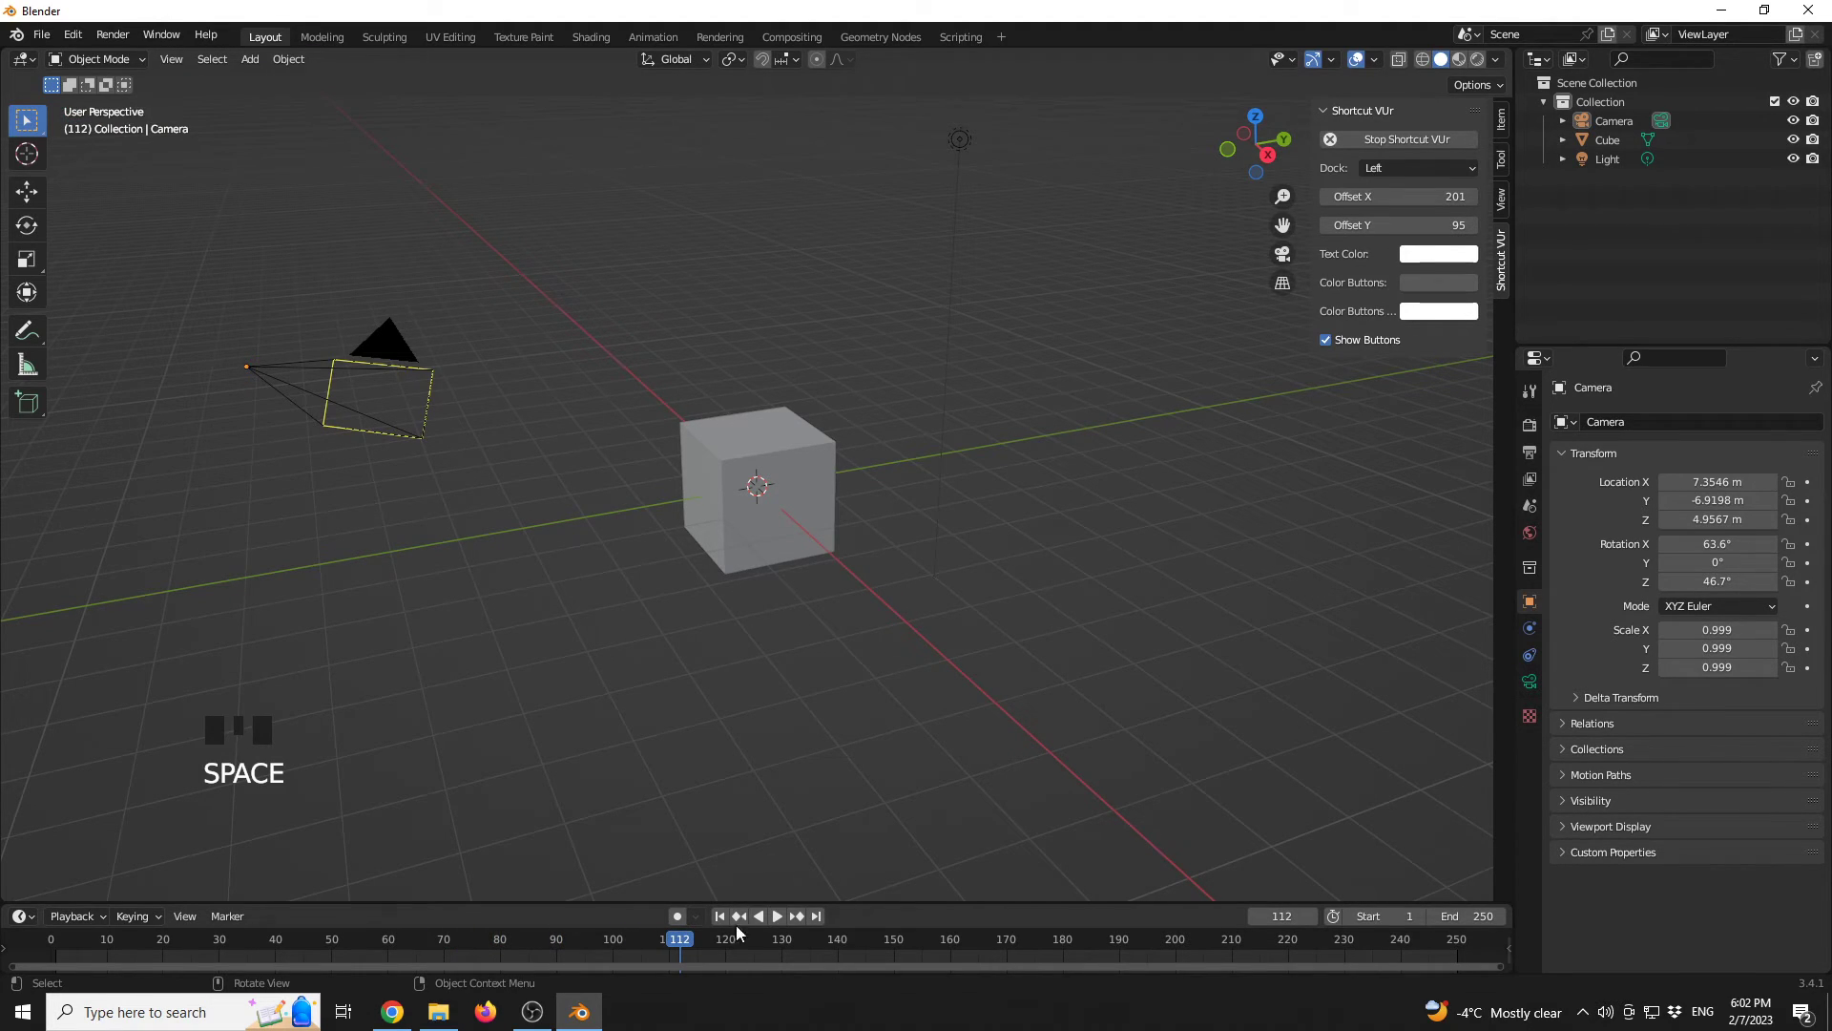
{"action": "left_click_drag", "start_coordinate": [511, 946], "coordinate": [49, 945]}
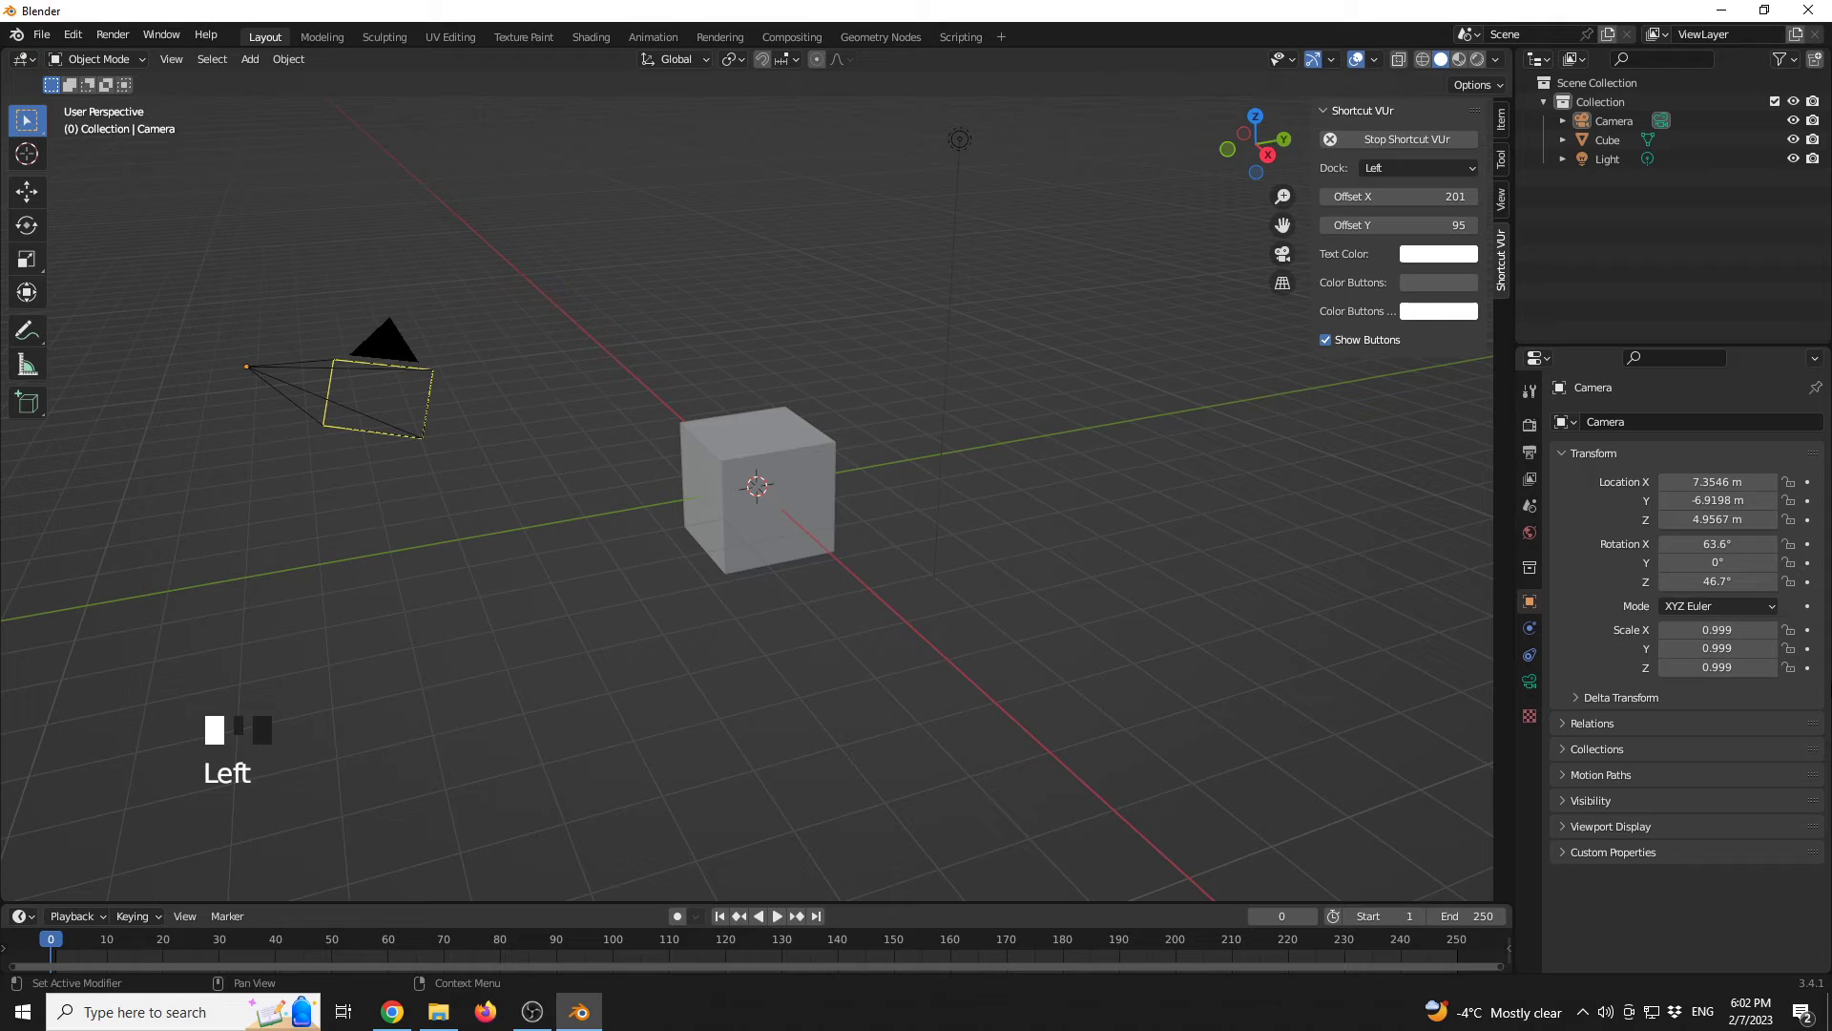